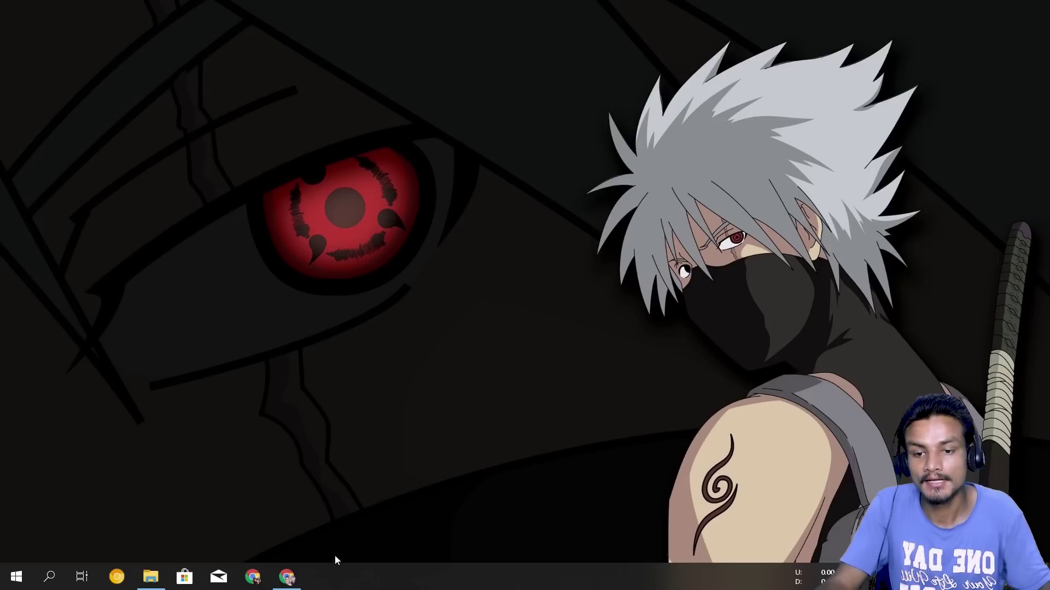
# Step: Restore the videomap.it emulator post in Chrome and scroll to its Windows and Linux 1.1 firmware links
pyautogui.click(298, 583)
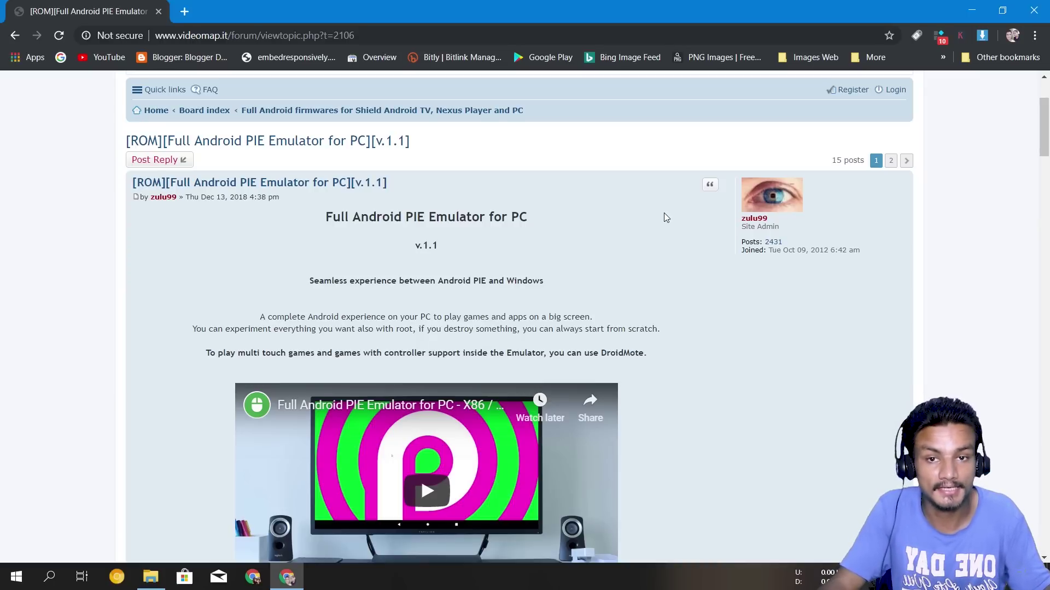
pyautogui.scroll(-1, 664, 218)
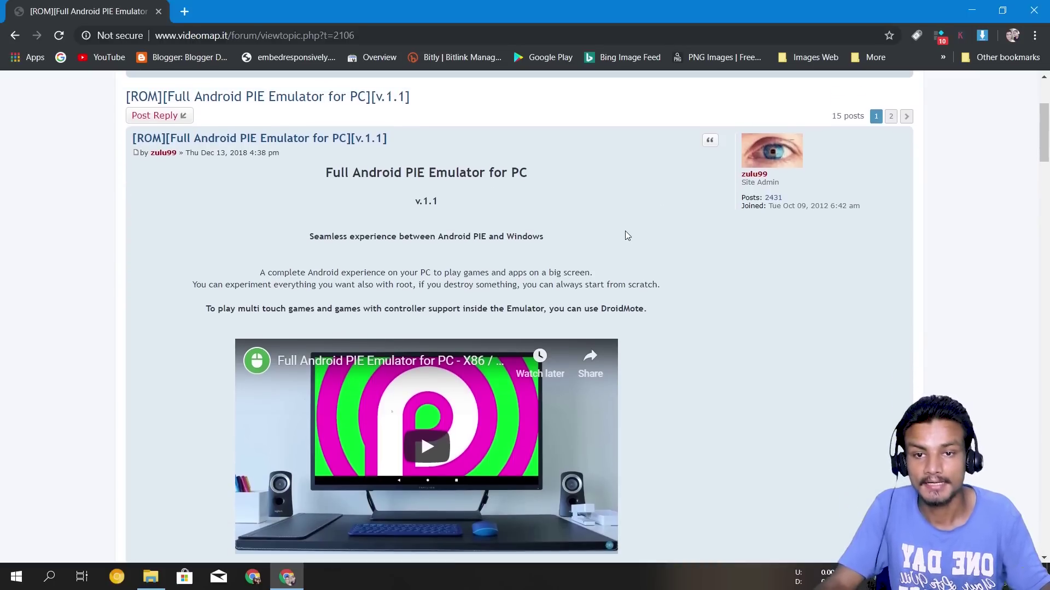
pyautogui.scroll(1, 627, 235)
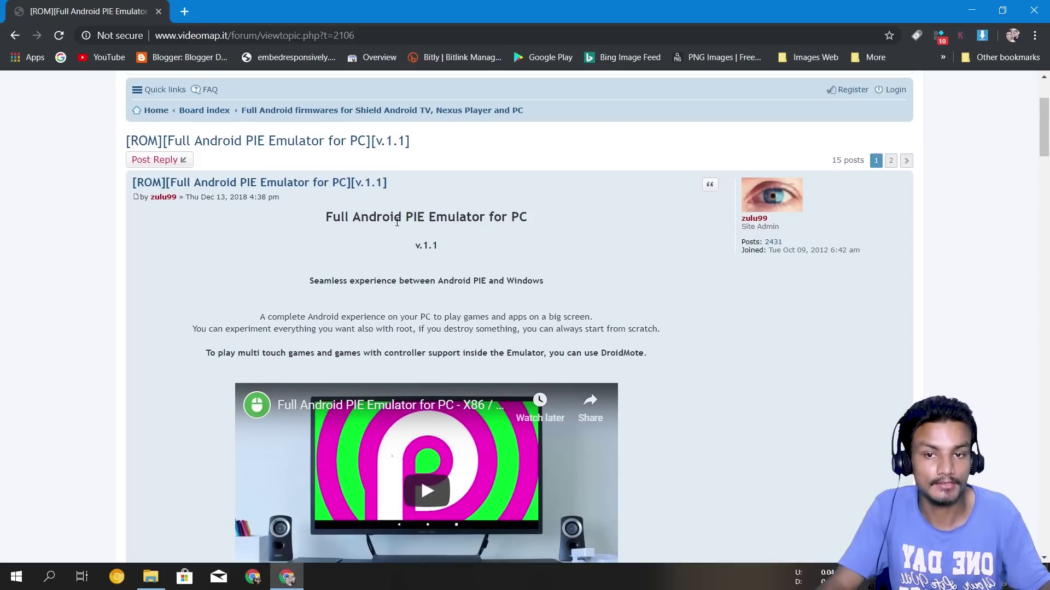
pyautogui.scroll(-1, 486, 224)
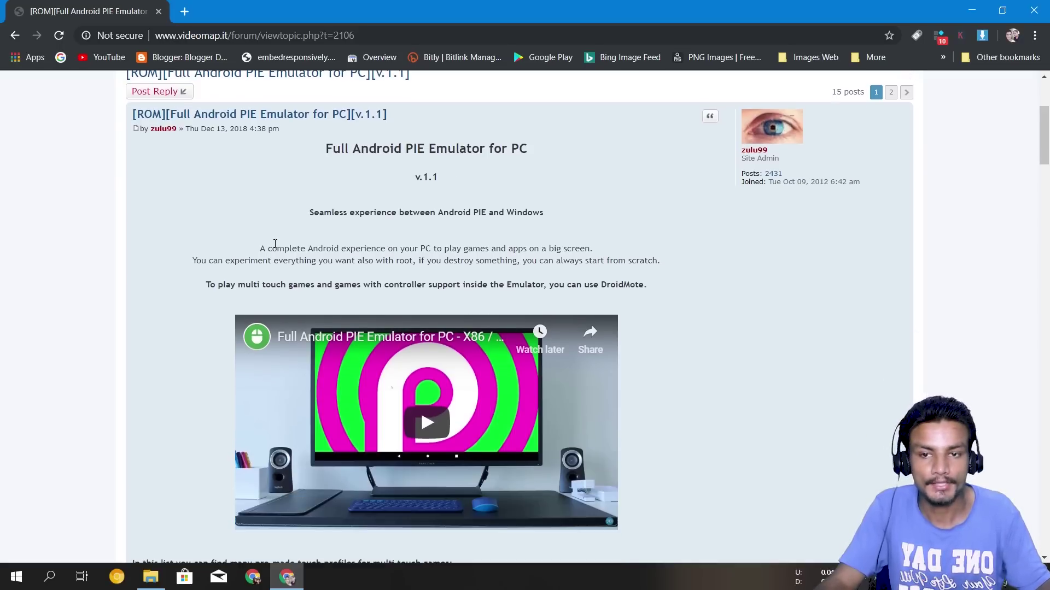
pyautogui.moveTo(260, 250); pyautogui.dragTo(680, 291)
pyautogui.click(681, 291)
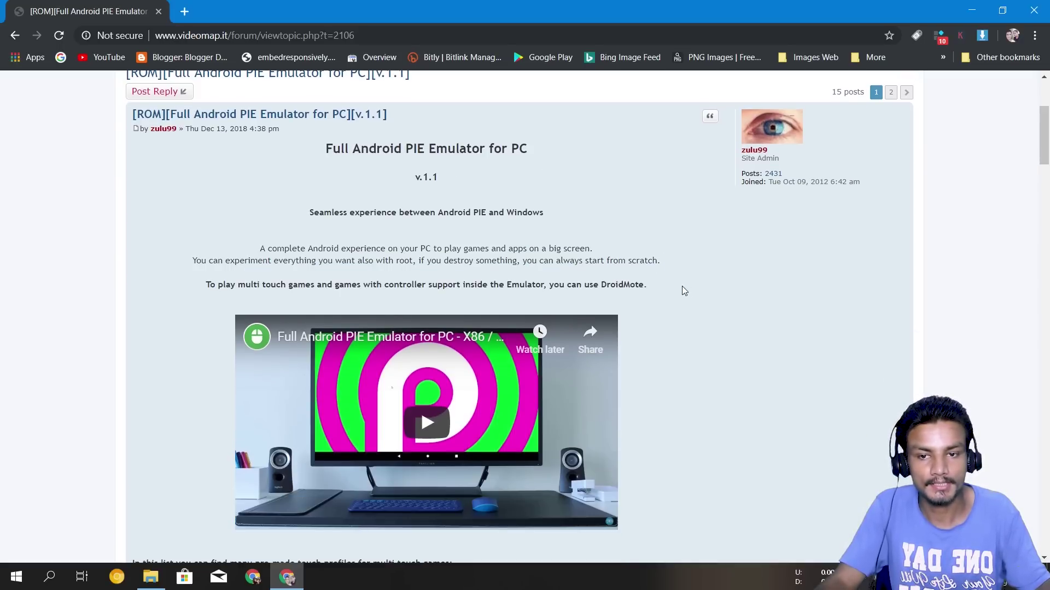
pyautogui.scroll(-3, 601, 273)
pyautogui.scroll(1, 483, 247)
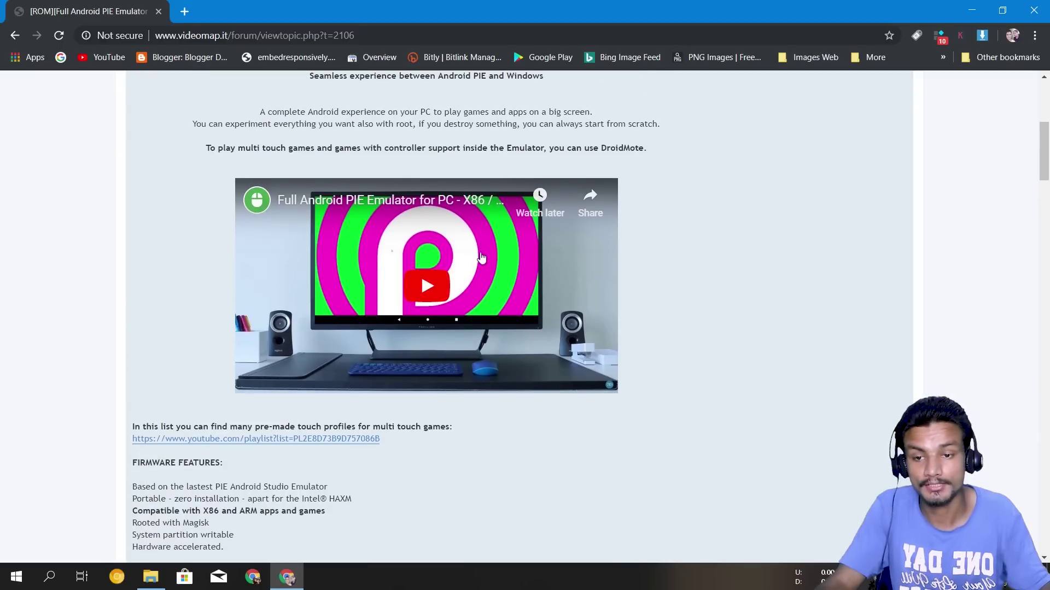
pyautogui.scroll(-2, 470, 290)
pyautogui.scroll(-3, 460, 327)
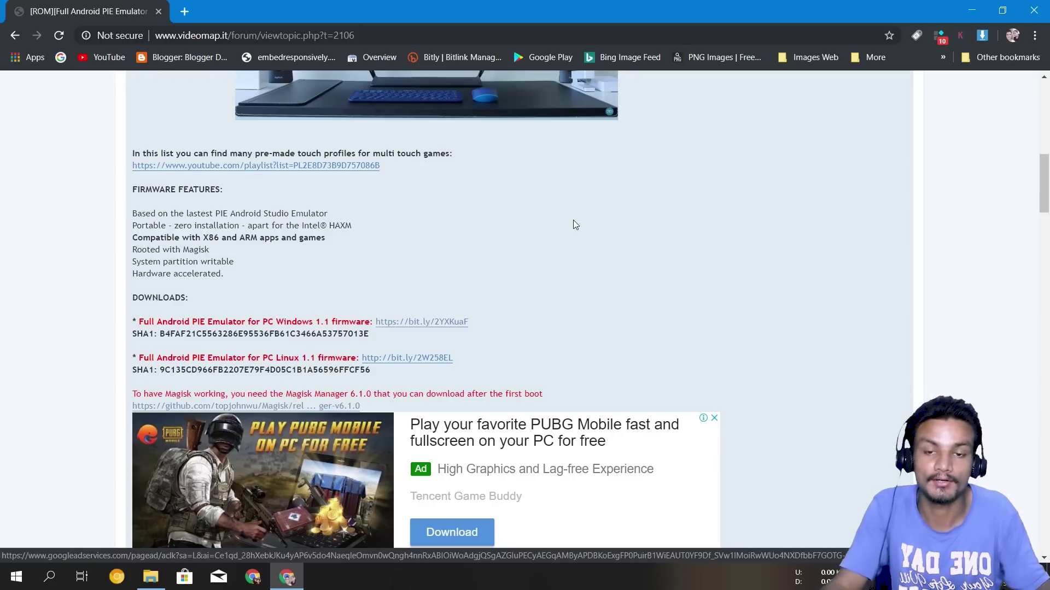
pyautogui.scroll(-1, 578, 218)
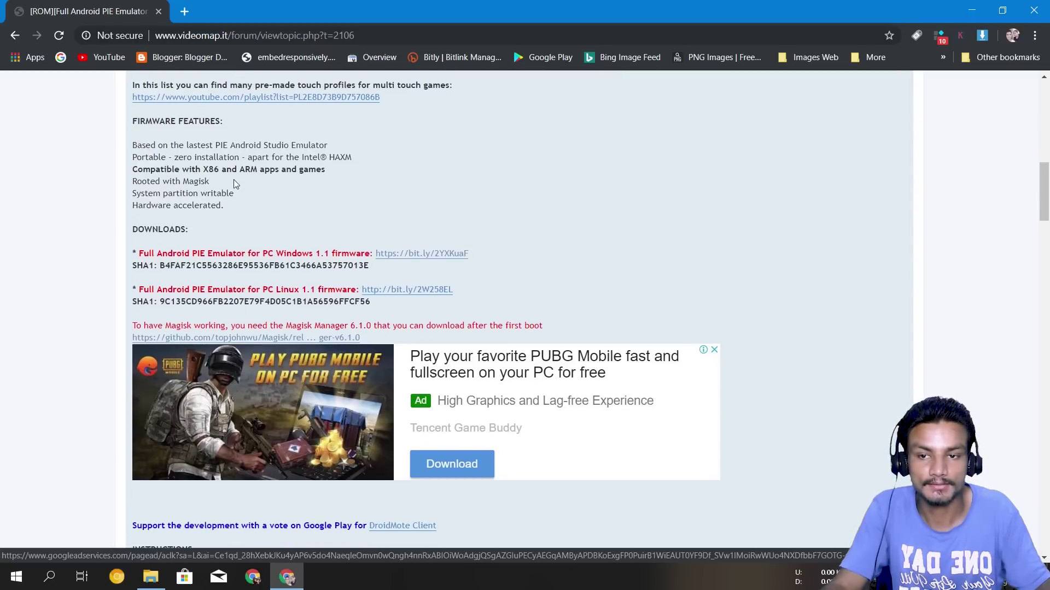
# Step: Follow the Windows 1.1 firmware bit.ly link to the MEGA page for the 1.39 GB zip
pyautogui.tripleClick(178, 228)
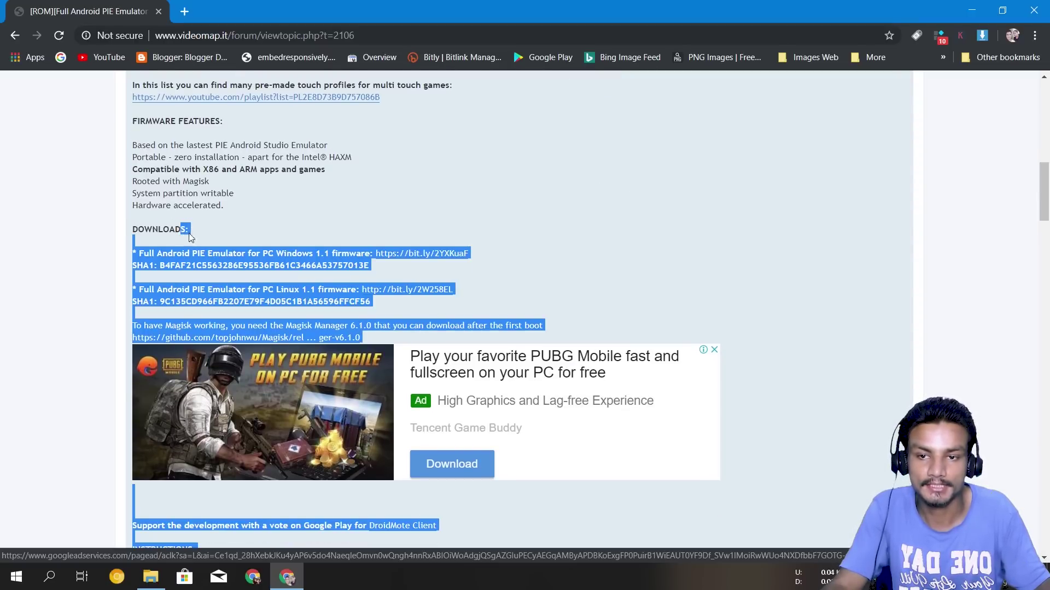
pyautogui.click(192, 239)
pyautogui.moveTo(185, 229); pyautogui.dragTo(147, 230)
pyautogui.click(245, 242)
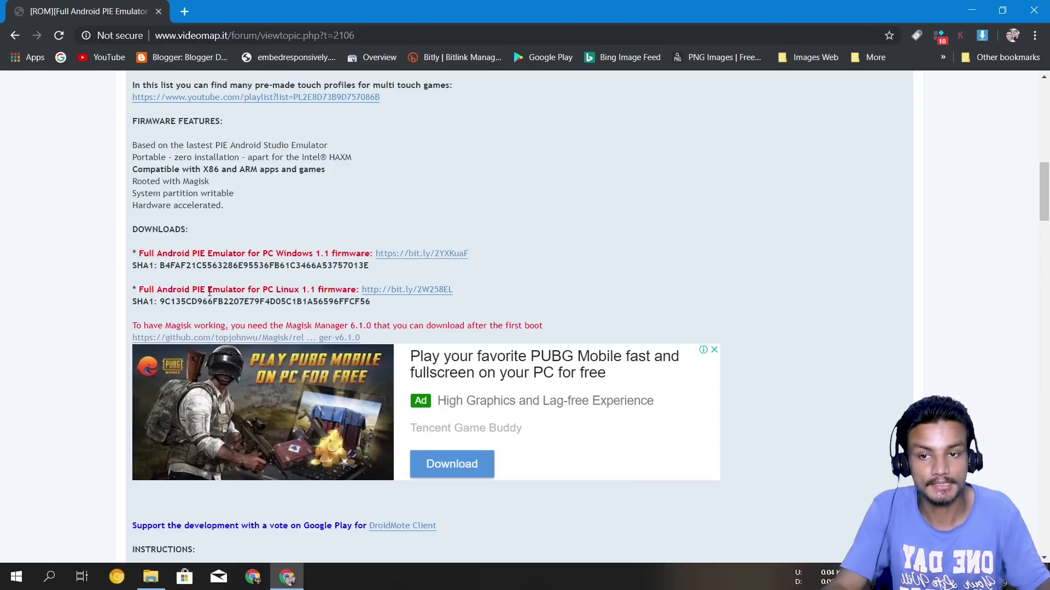
pyautogui.moveTo(143, 291); pyautogui.dragTo(354, 290)
pyautogui.click(309, 290)
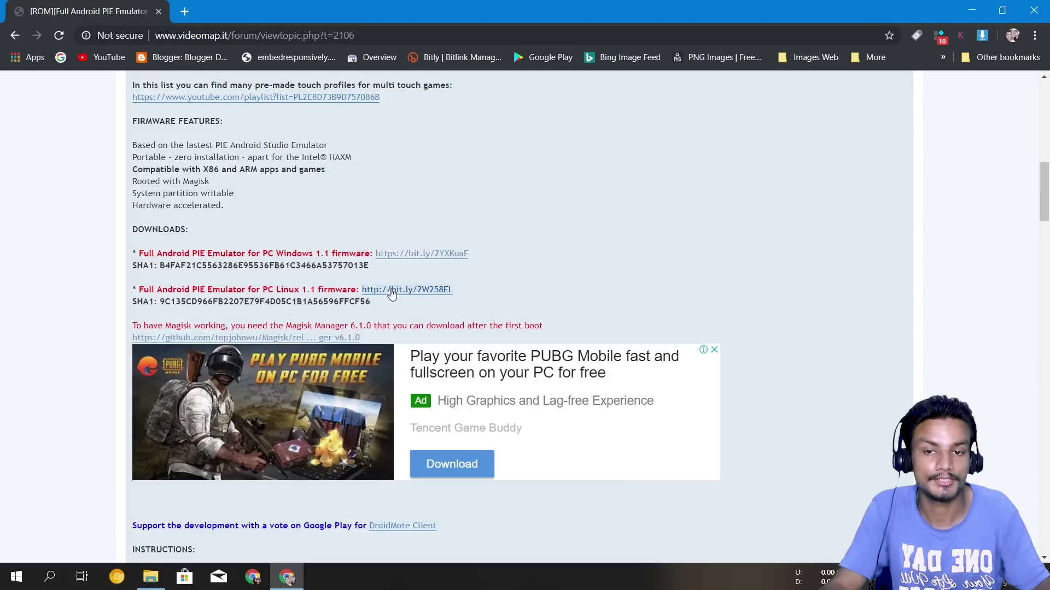
pyautogui.click(429, 259)
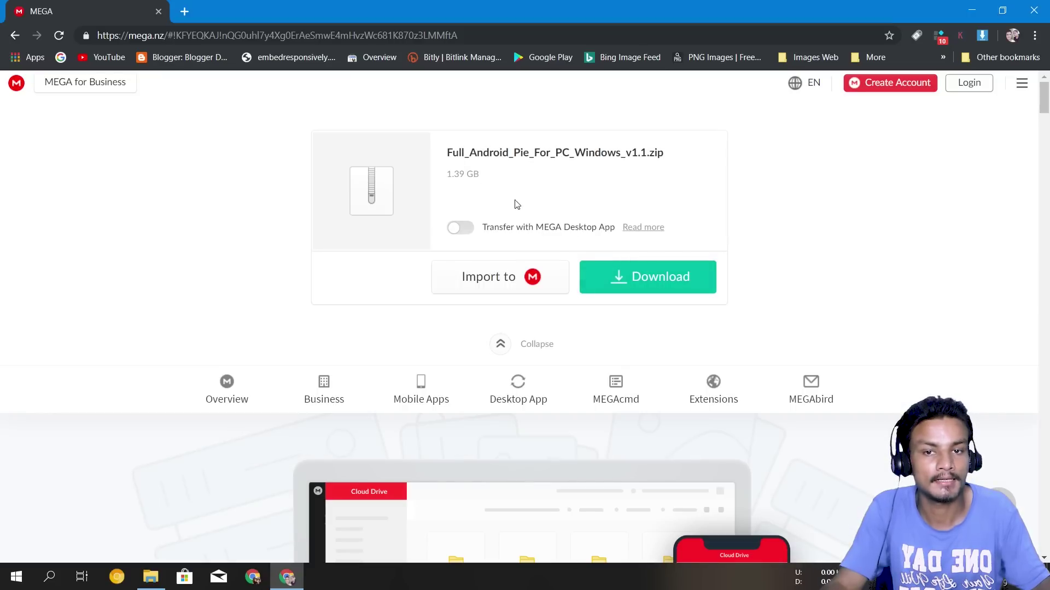
# Step: Highlight Full_Android_Pie_For_PC_Windows_v1.1.zip on MEGA, then select the downloaded zip in the Downloads folder
pyautogui.moveTo(469, 160); pyautogui.dragTo(676, 162)
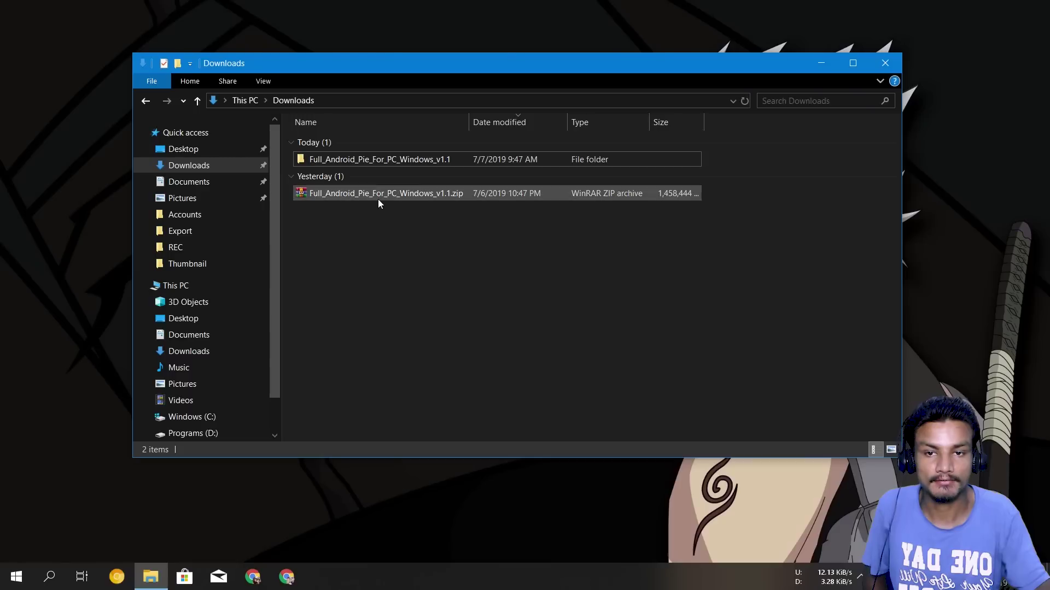
pyautogui.click(379, 194)
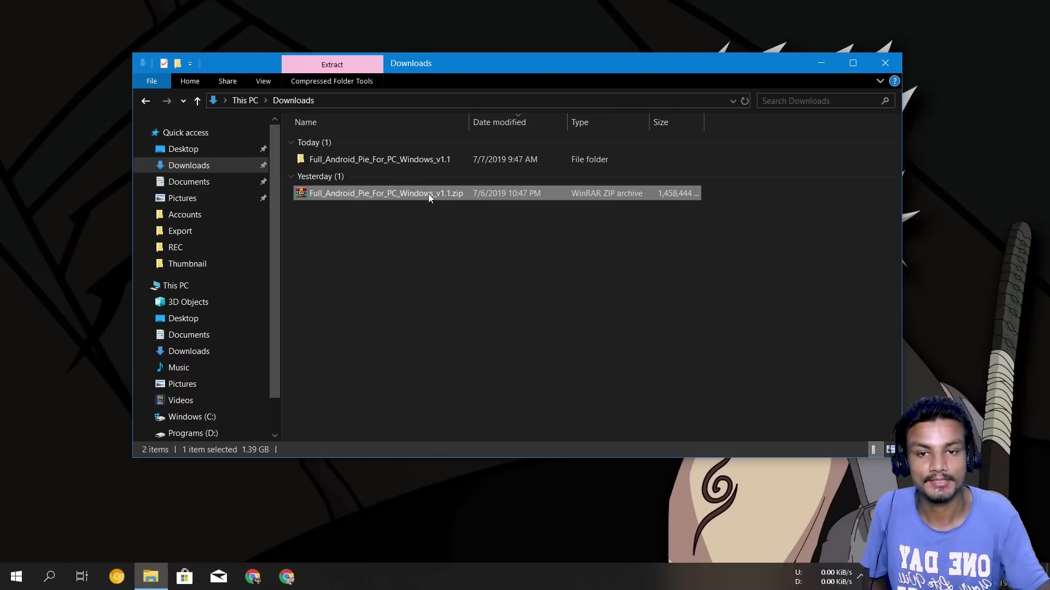
# Step: Open Full_Android_Pie_For_PC_Windows_v1.1 > Full_Android_Pie_For_PC and run Start Emulator.bat
pyautogui.doubleClick(386, 160)
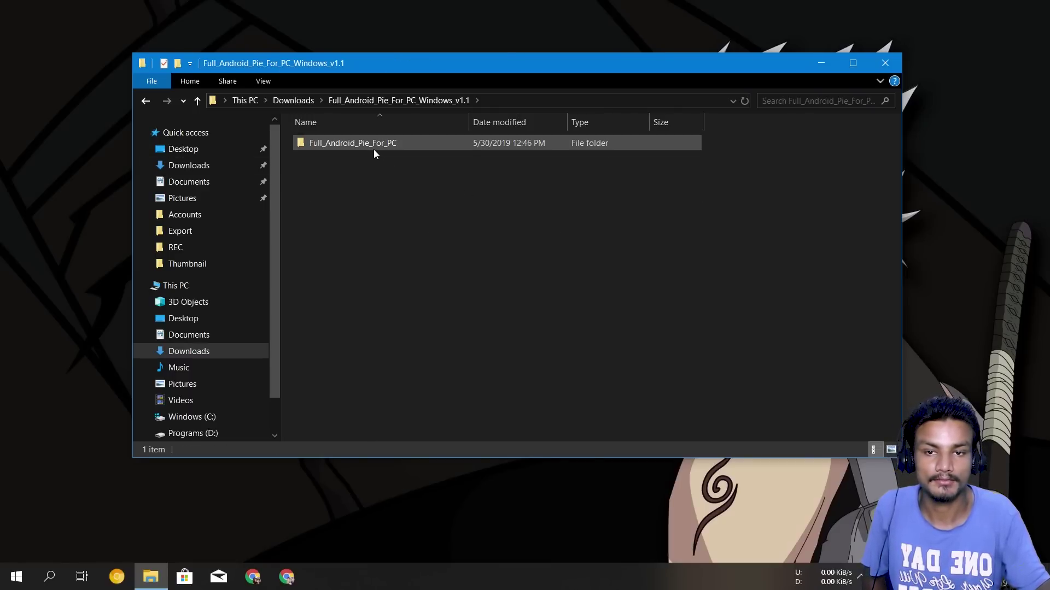
pyautogui.doubleClick(374, 152)
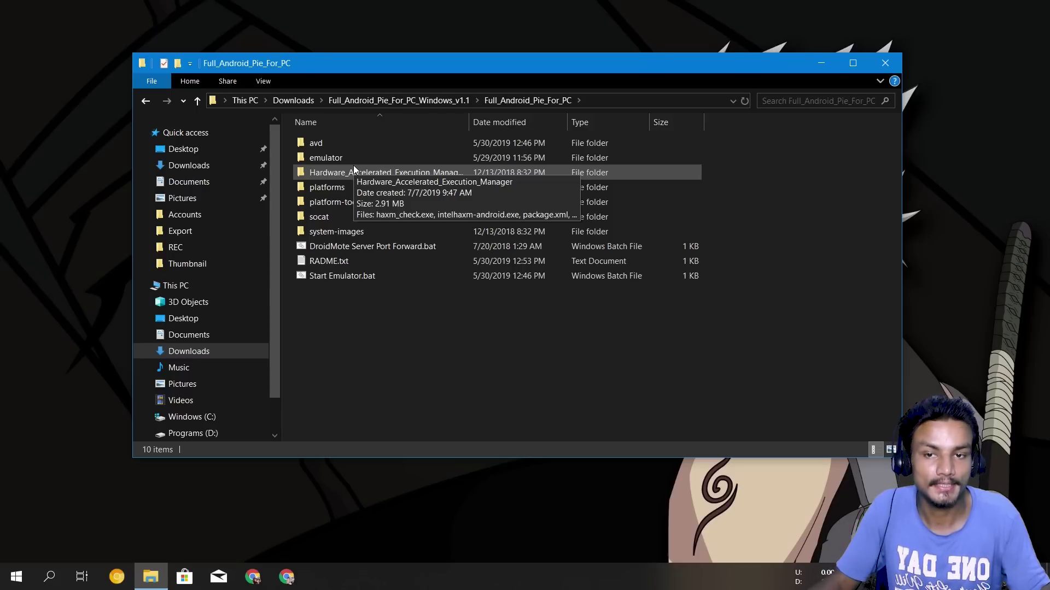
pyautogui.click(349, 165)
pyautogui.moveTo(323, 295); pyautogui.dragTo(381, 278)
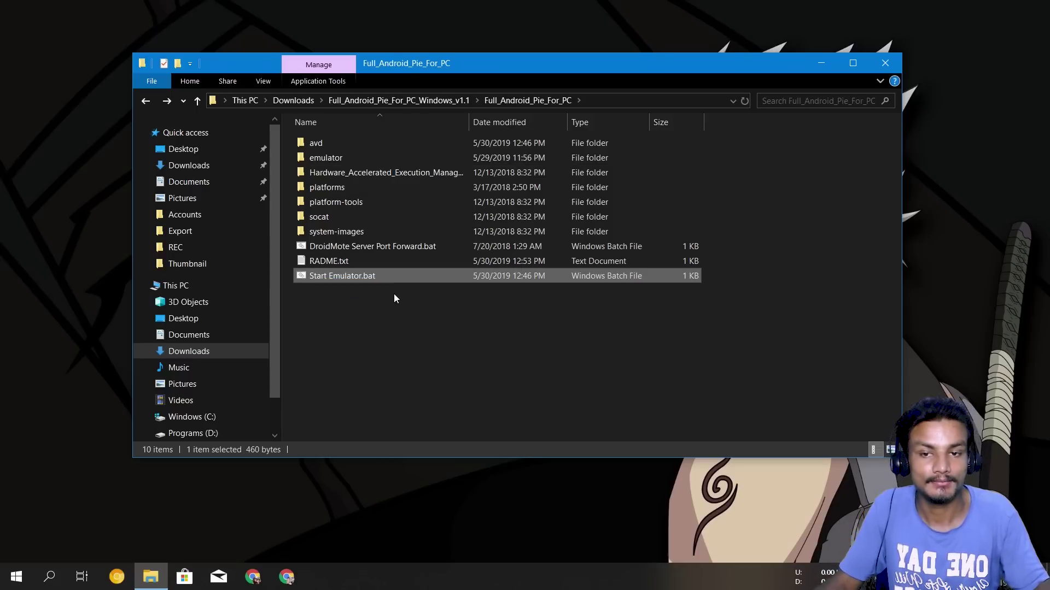
pyautogui.doubleClick(366, 276)
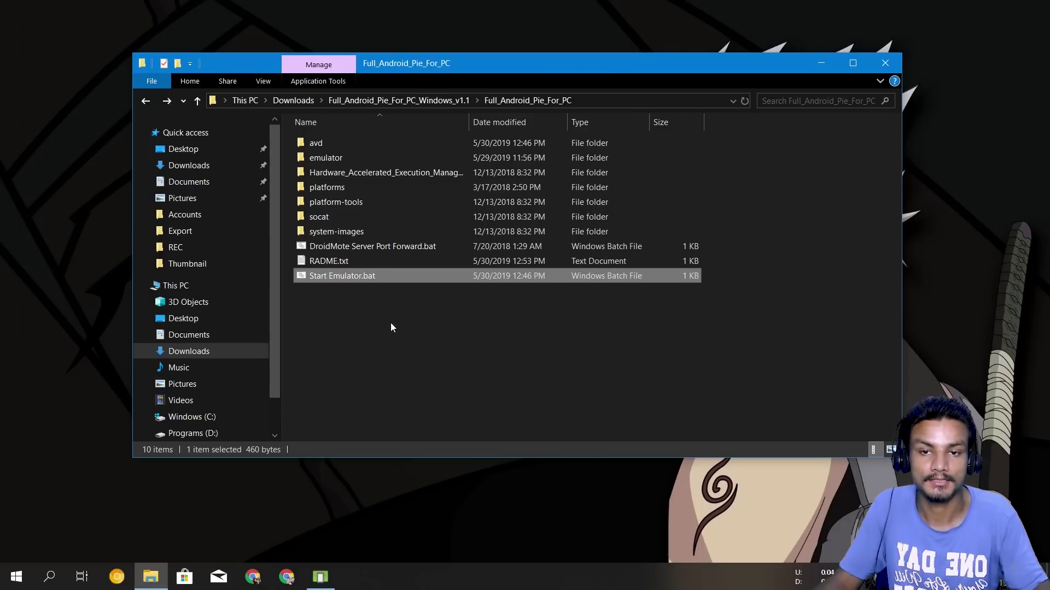
# Step: Close File Explorer and keep the emulator.exe console minimized while the emulator loads
pyautogui.click(884, 64)
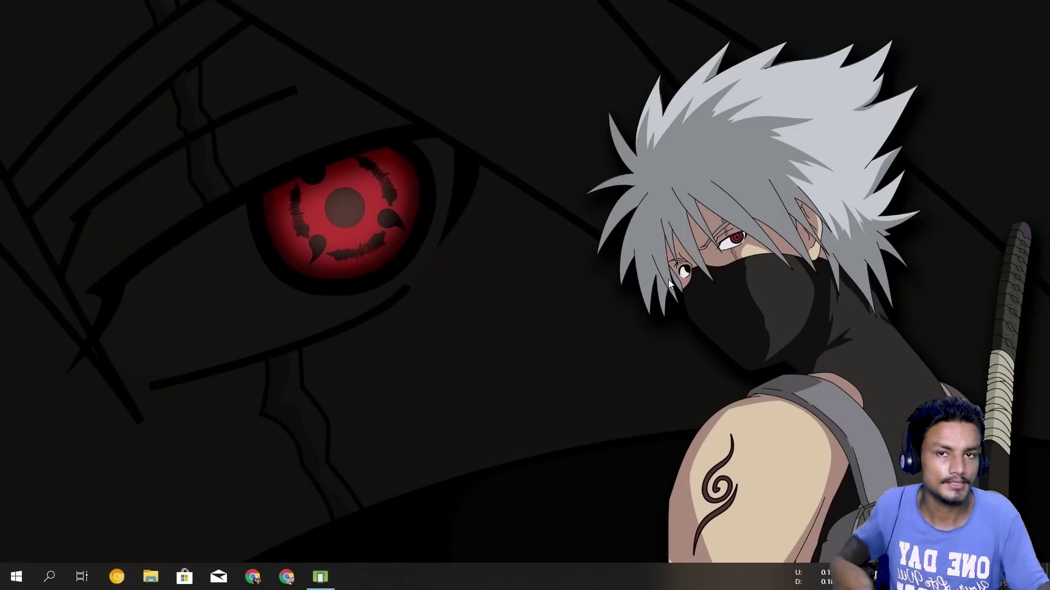
pyautogui.click(327, 578)
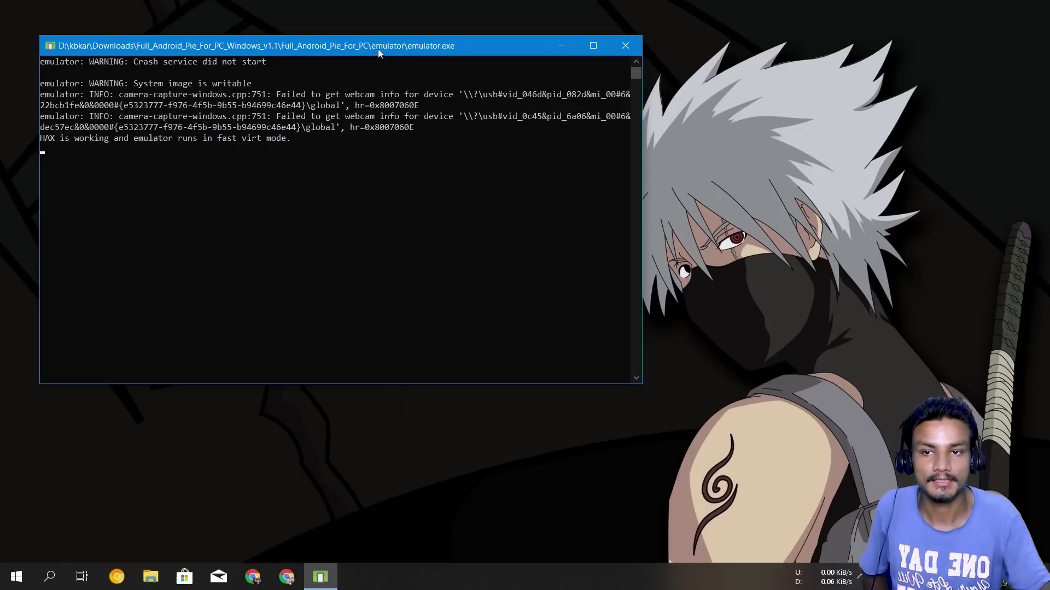
pyautogui.click(561, 46)
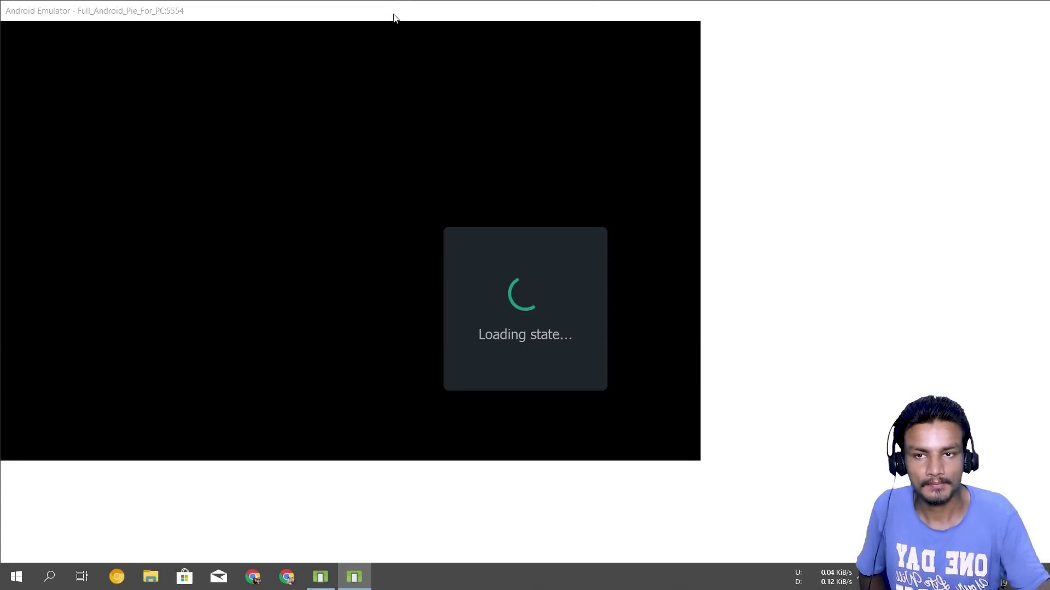
pyautogui.click(321, 577)
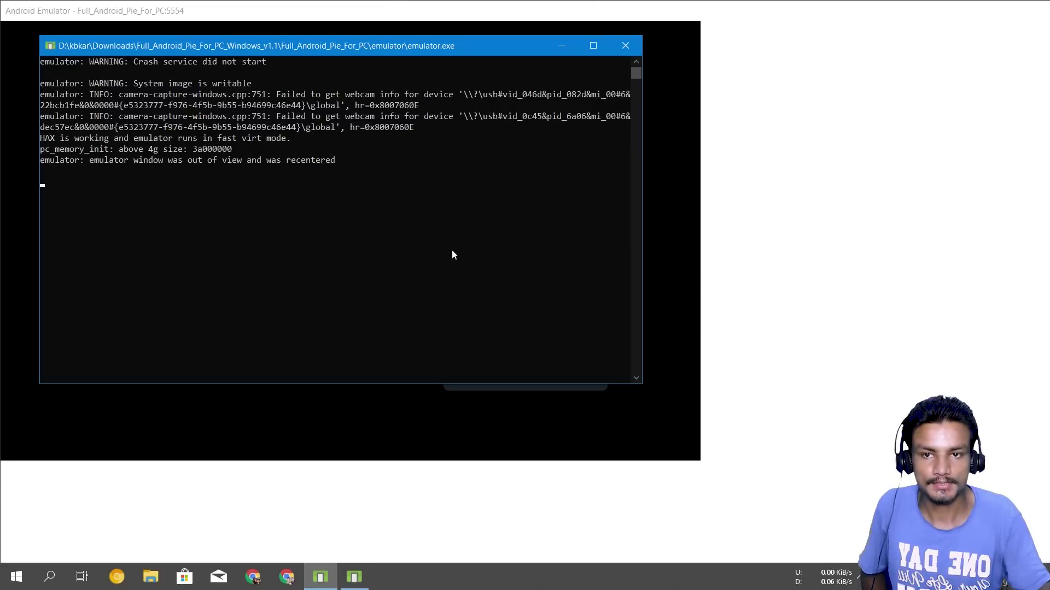
pyautogui.click(560, 48)
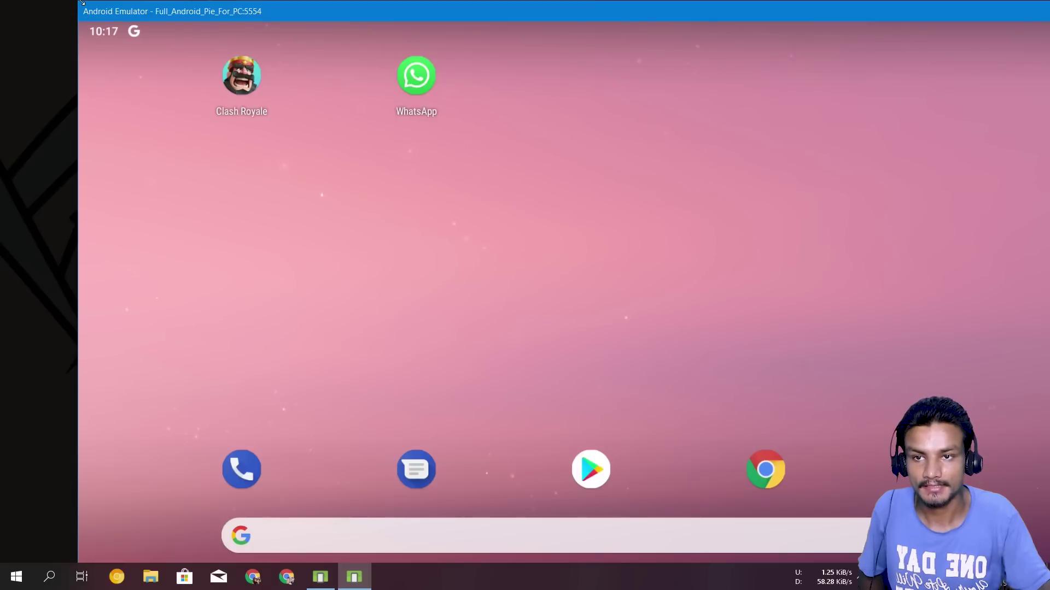
# Step: Resize the Android Emulator window and move it to the middle of the desktop
pyautogui.moveTo(82, 3); pyautogui.dragTo(240, 139)
pyautogui.moveTo(567, 144); pyautogui.dragTo(464, 44)
pyautogui.moveTo(126, 34); pyautogui.dragTo(96, 24)
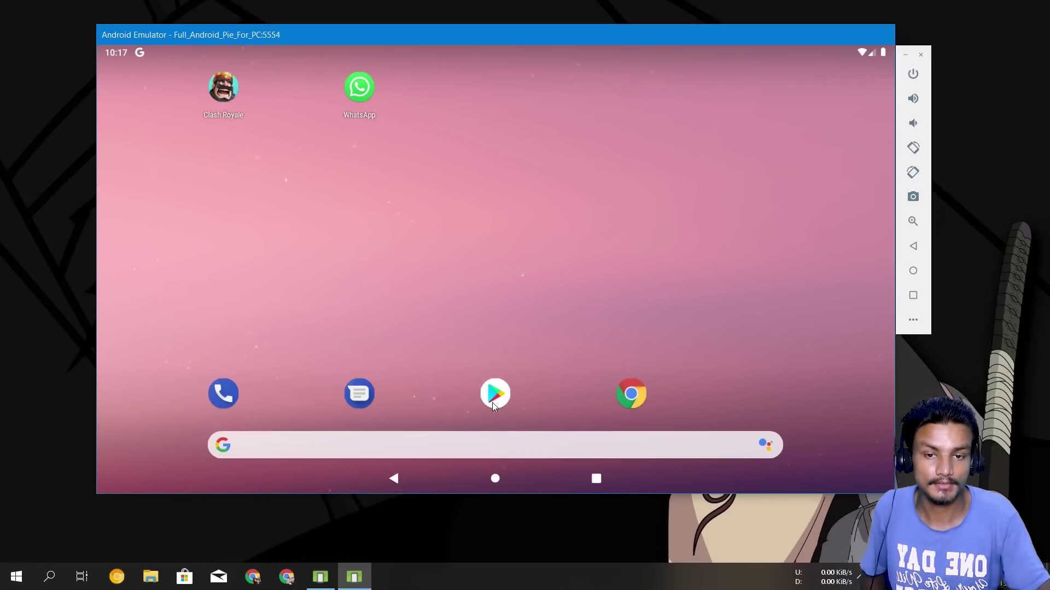
# Step: Swipe between the home screen pages, then open Settings from the quick settings panel
pyautogui.moveTo(298, 223); pyautogui.dragTo(661, 228)
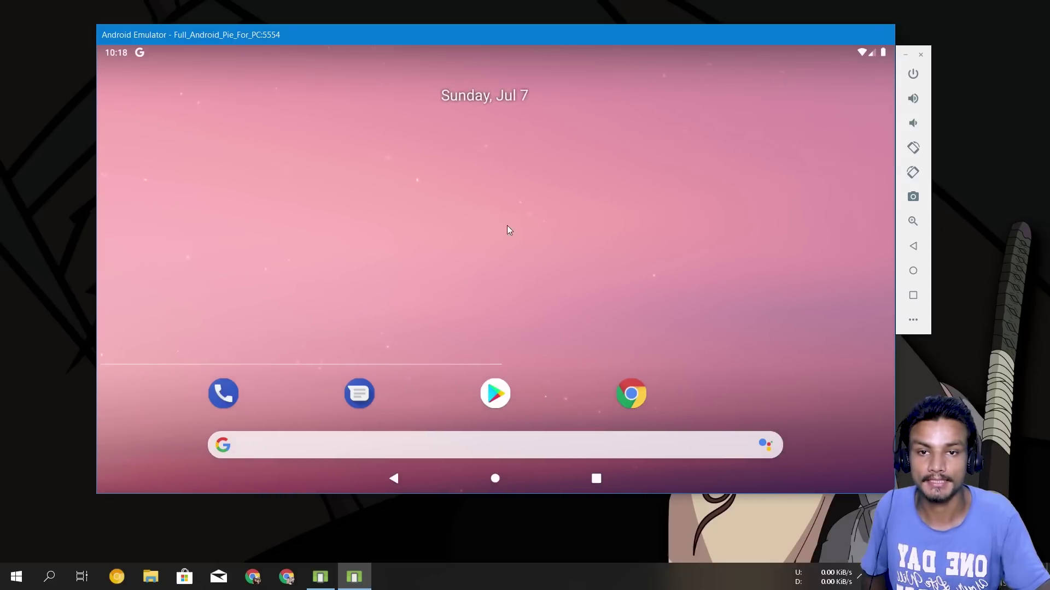
pyautogui.moveTo(507, 230); pyautogui.dragTo(382, 232)
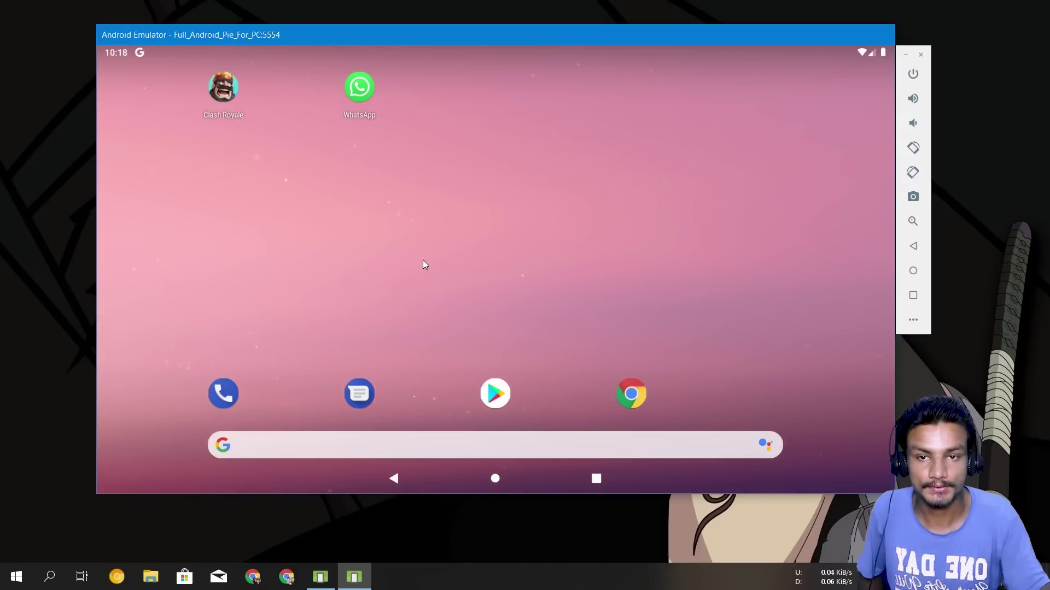
pyautogui.moveTo(424, 265); pyautogui.dragTo(600, 251)
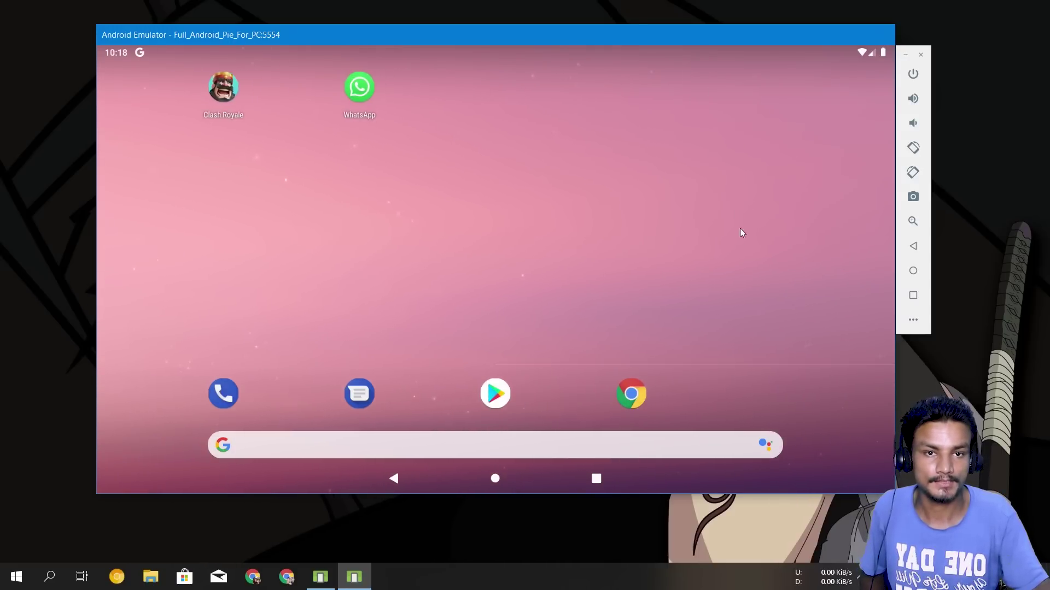
pyautogui.moveTo(749, 50); pyautogui.dragTo(755, 87)
pyautogui.moveTo(733, 132); pyautogui.dragTo(818, 199)
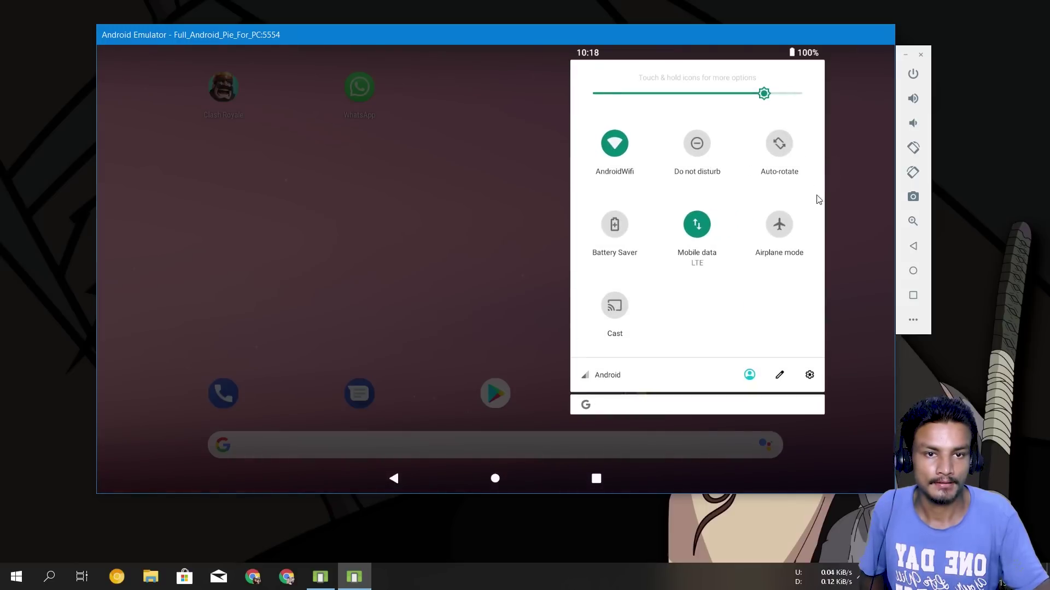
pyautogui.click(809, 374)
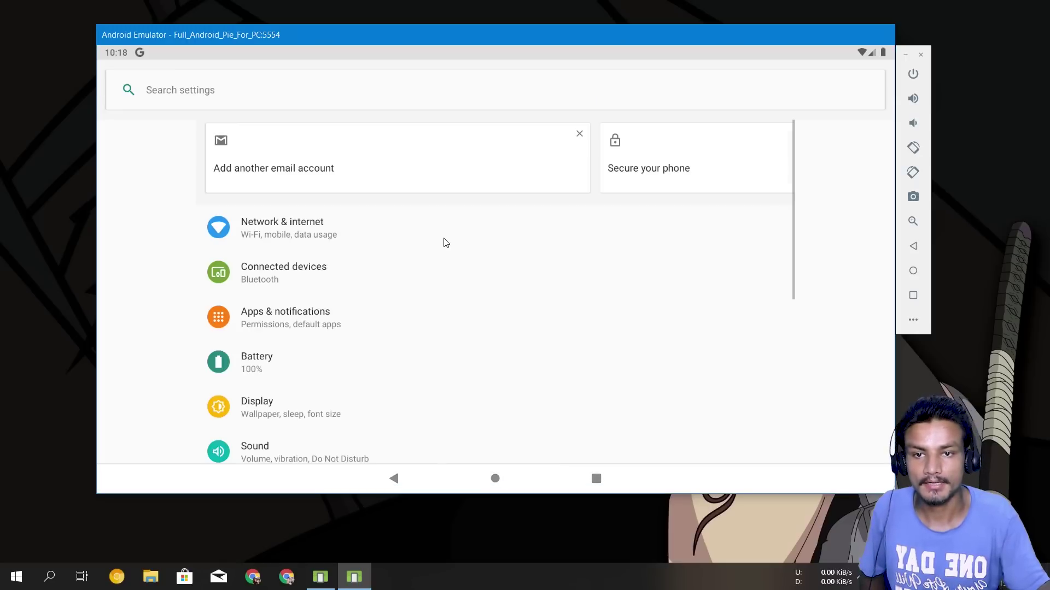
# Step: Confirm Android version 9 under System > About emulated device, then launch the Play Store from home
pyautogui.scroll(-5, 406, 349)
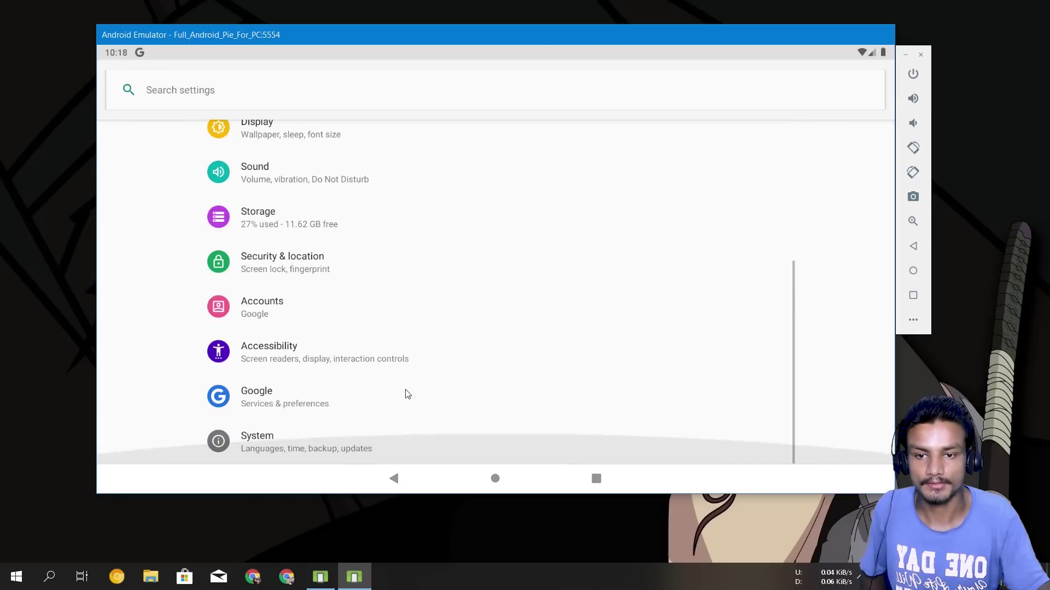
pyautogui.click(360, 441)
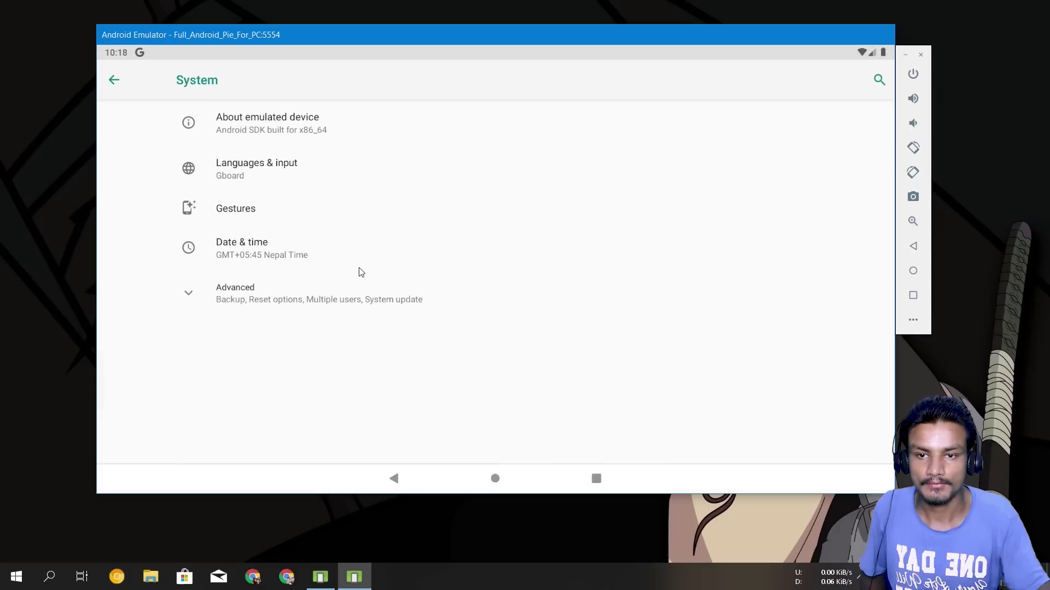
pyautogui.click(268, 301)
pyautogui.click(354, 127)
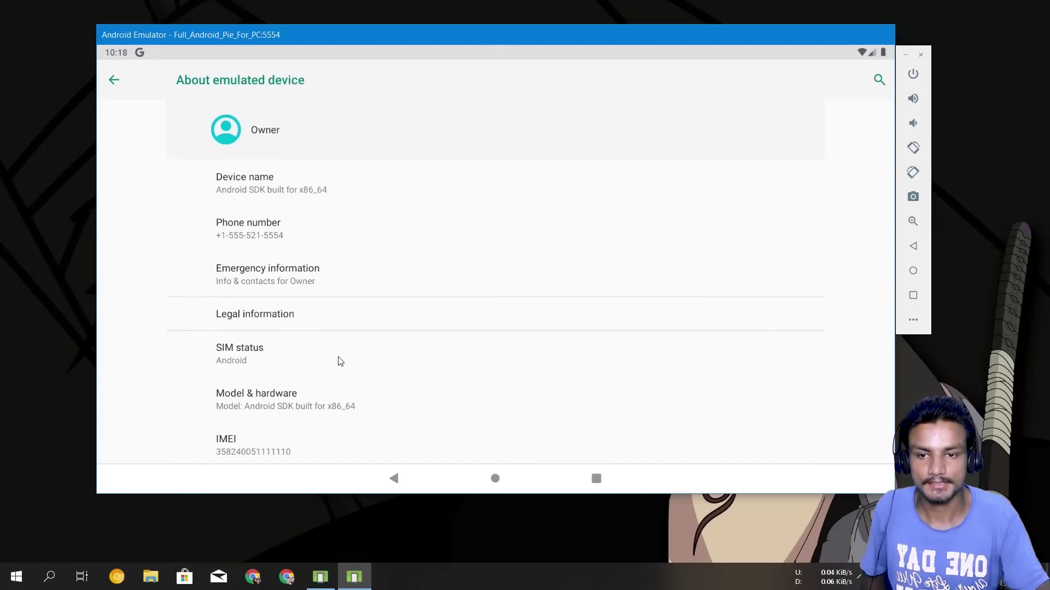
pyautogui.scroll(-2, 335, 383)
pyautogui.scroll(1, 306, 350)
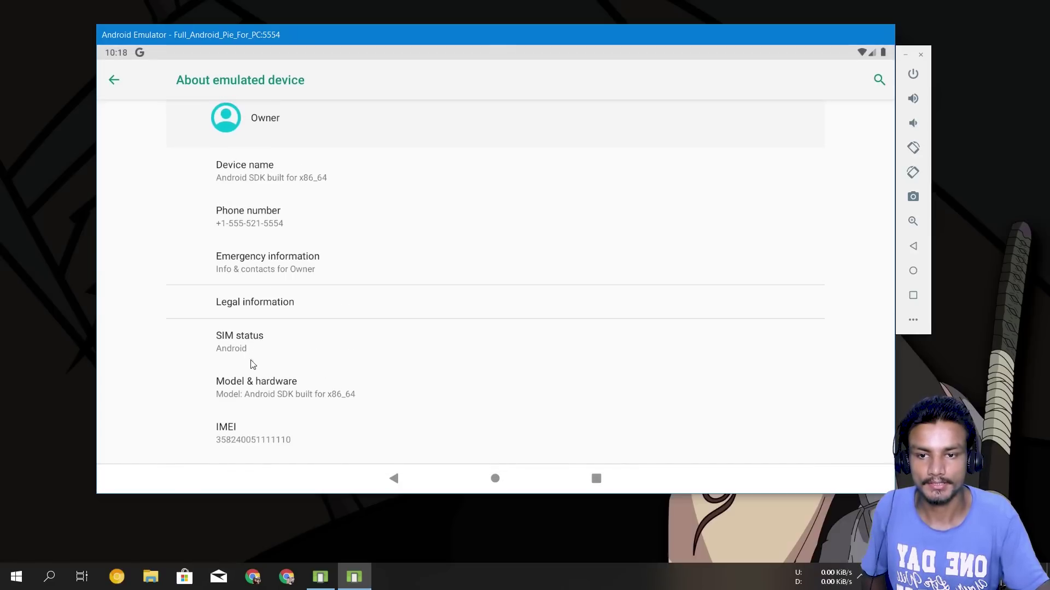
pyautogui.scroll(-3, 257, 307)
pyautogui.click(260, 319)
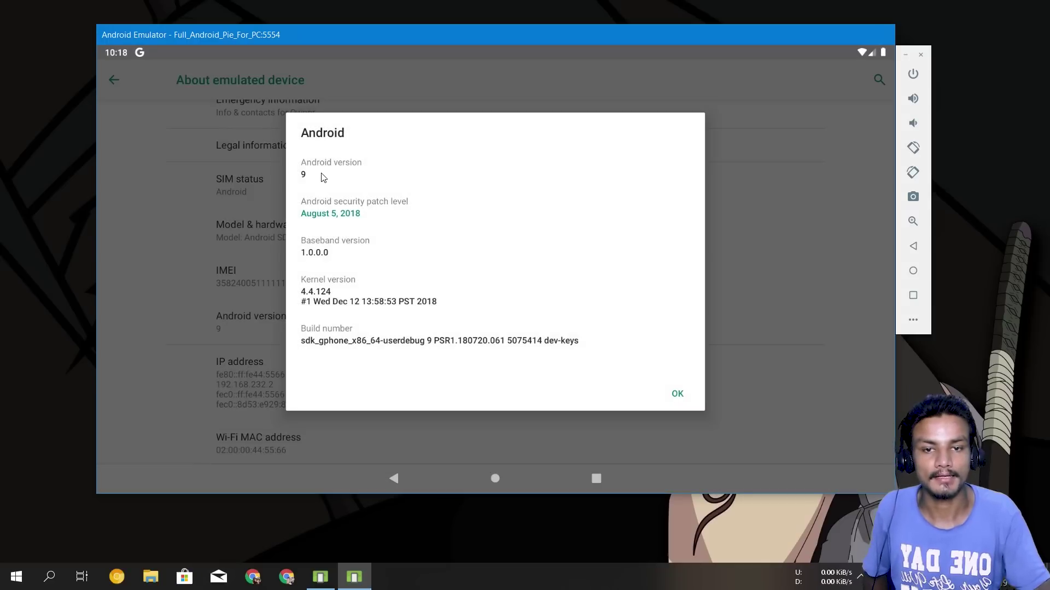
pyautogui.hotkey('ctrl', 'h')
pyautogui.click(506, 389)
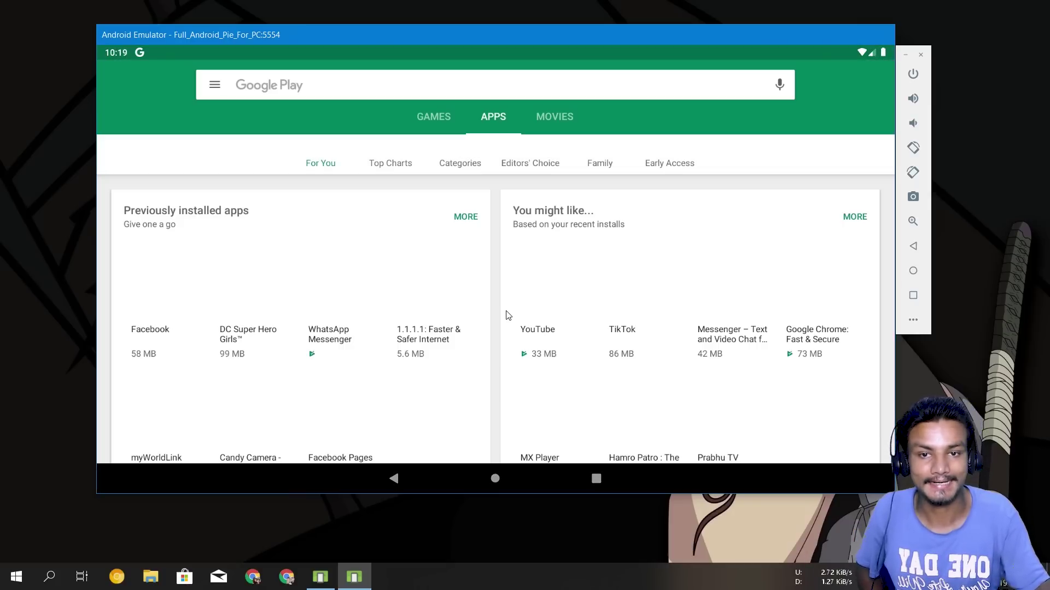
# Step: Browse the Play Store Apps page, search for pubg, then return to the store home
pyautogui.scroll(-3, 481, 306)
pyautogui.scroll(-10, 453, 321)
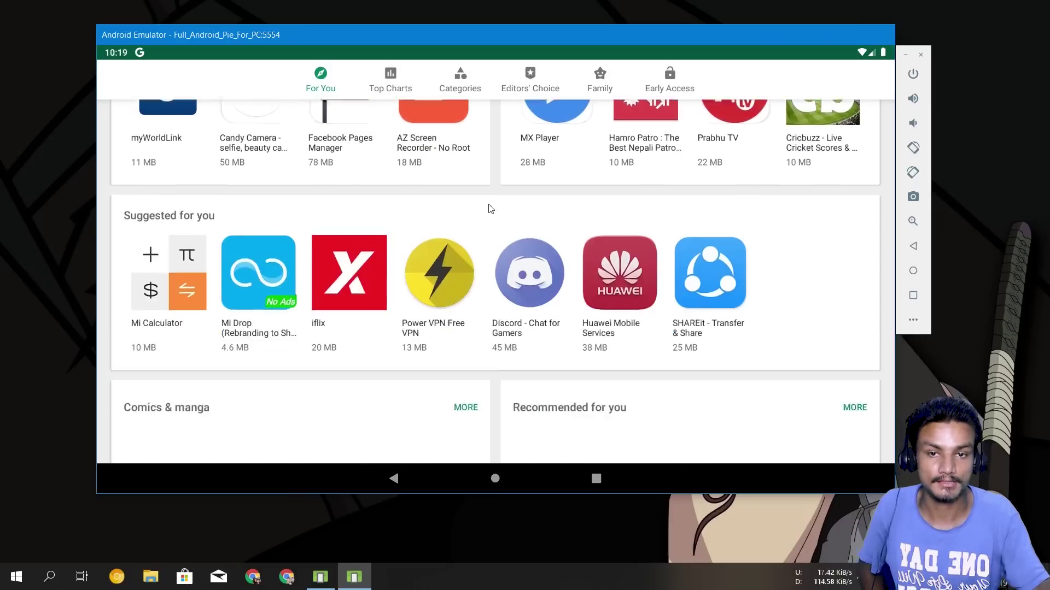
pyautogui.scroll(-10, 506, 258)
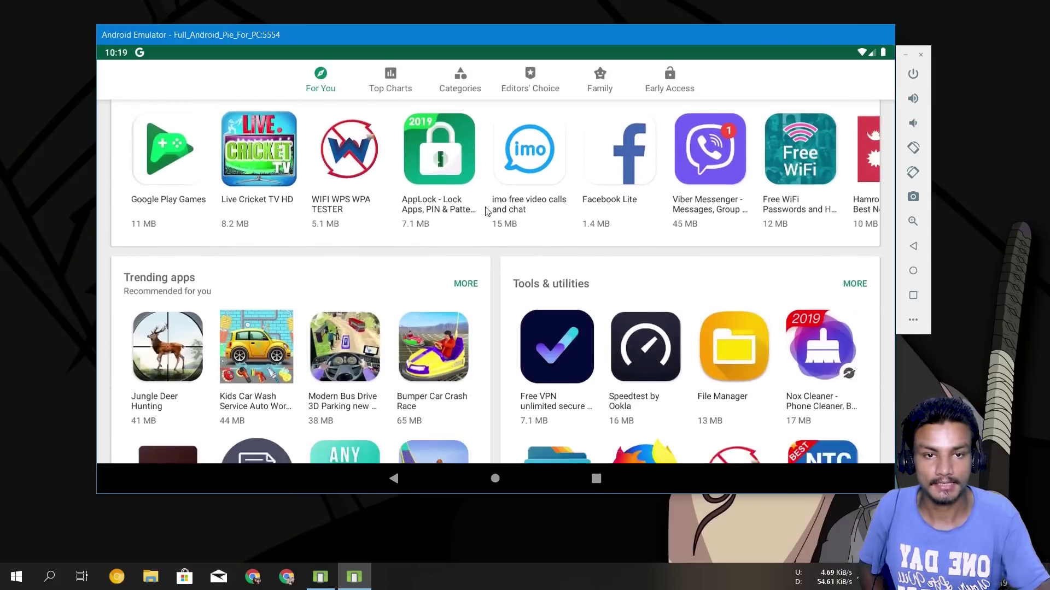
pyautogui.scroll(15, 511, 190)
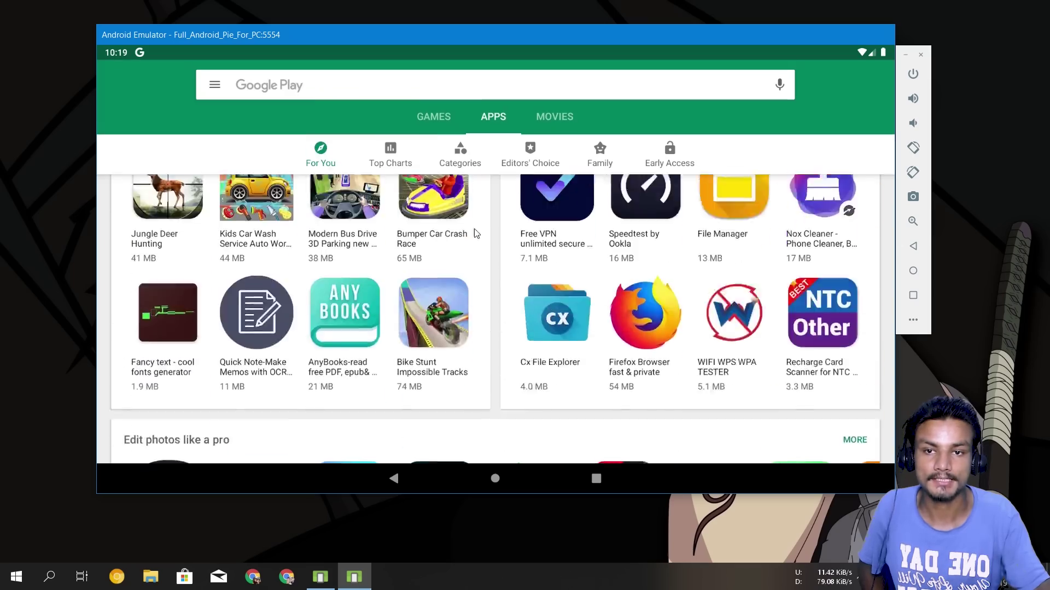
pyautogui.click(342, 92)
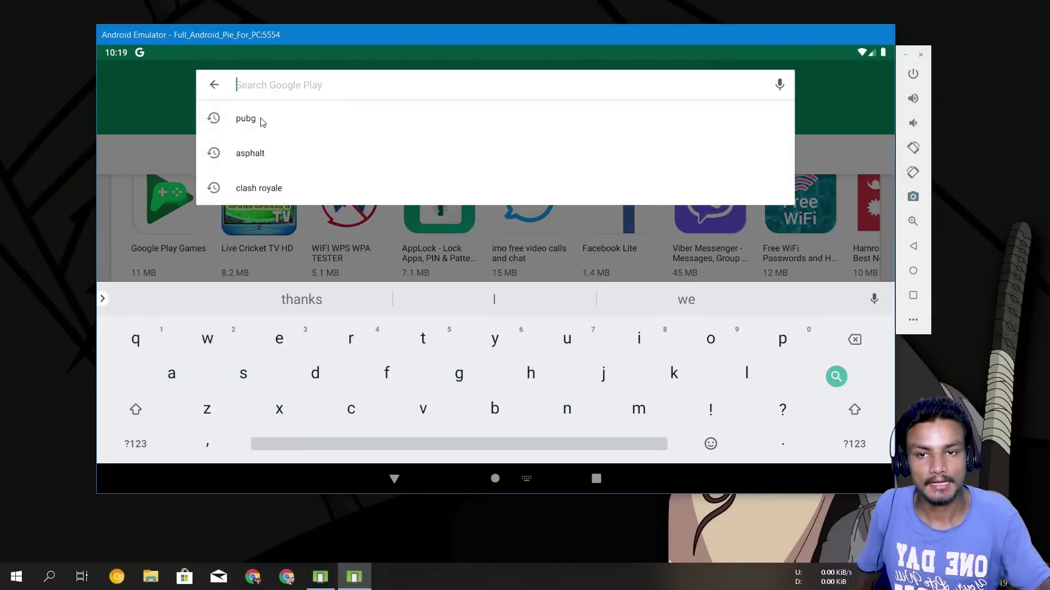
pyautogui.click(261, 118)
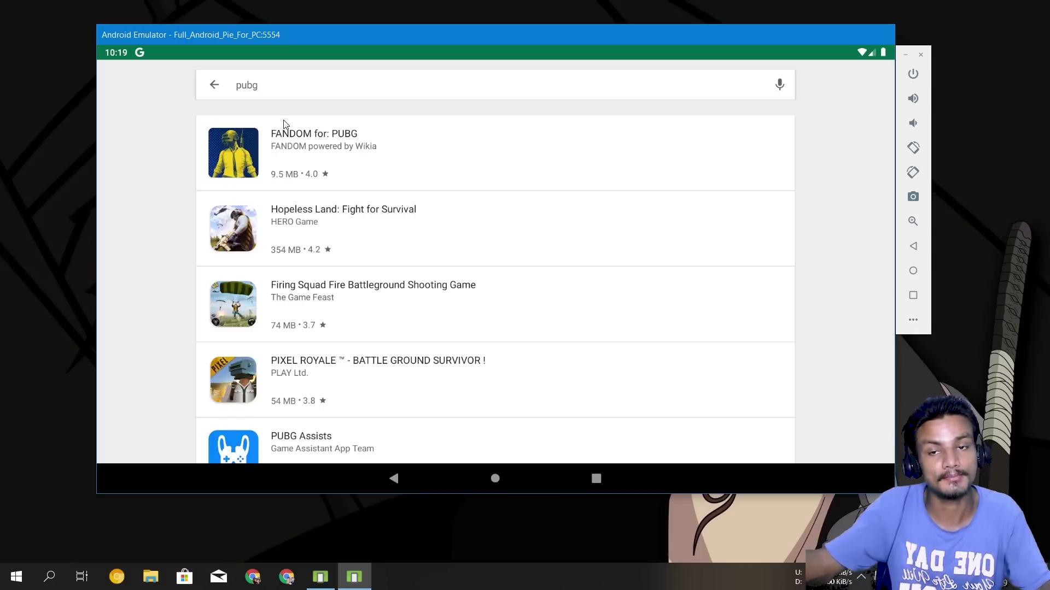
pyautogui.click(214, 86)
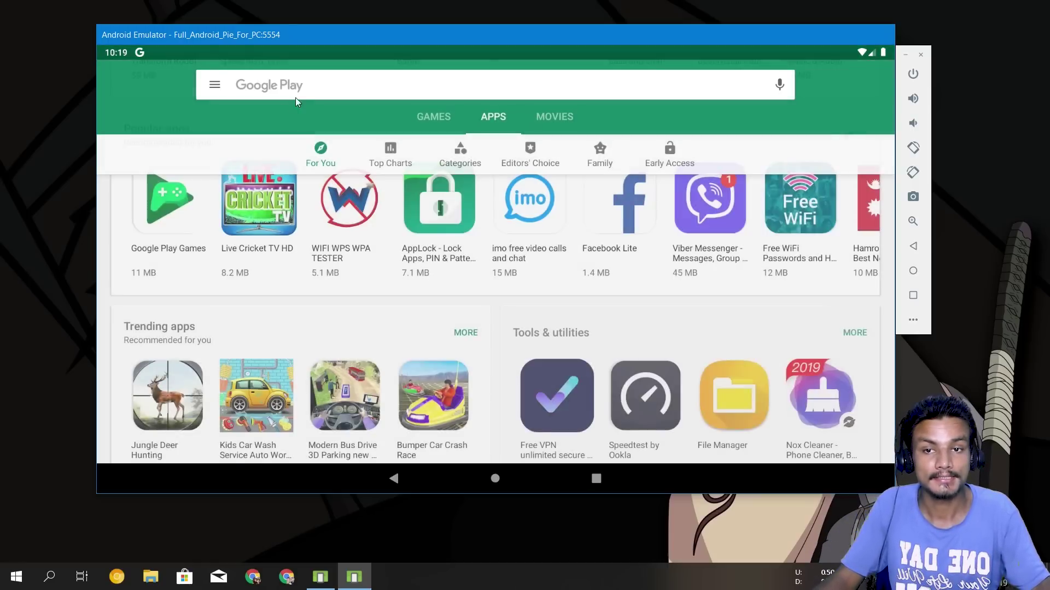
# Step: Search for asphalt, browse the Asphalt 9: Legends page and screenshots, then return to the results
pyautogui.click(254, 91)
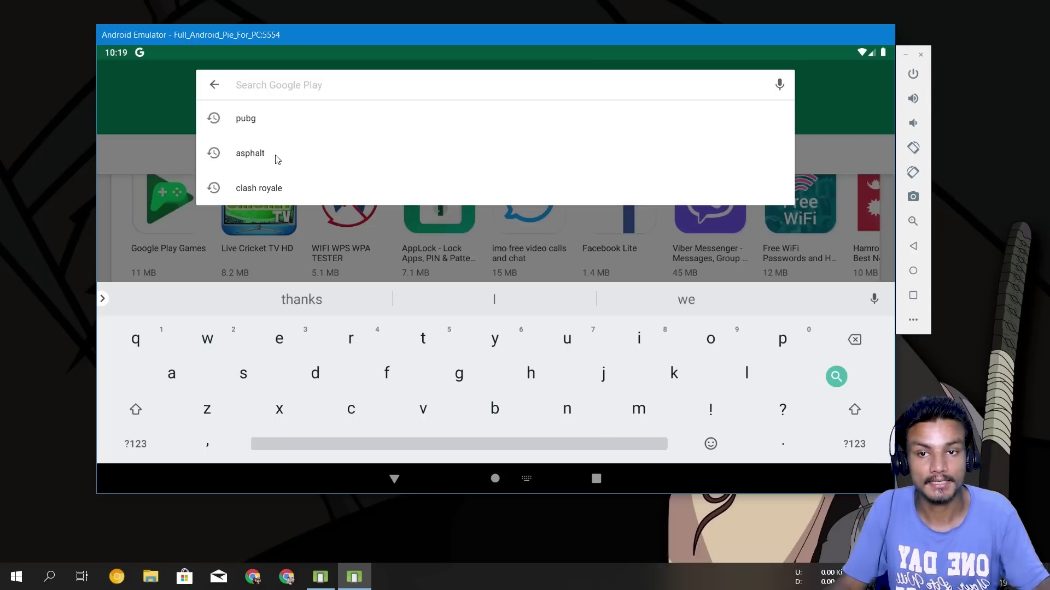
pyautogui.click(257, 154)
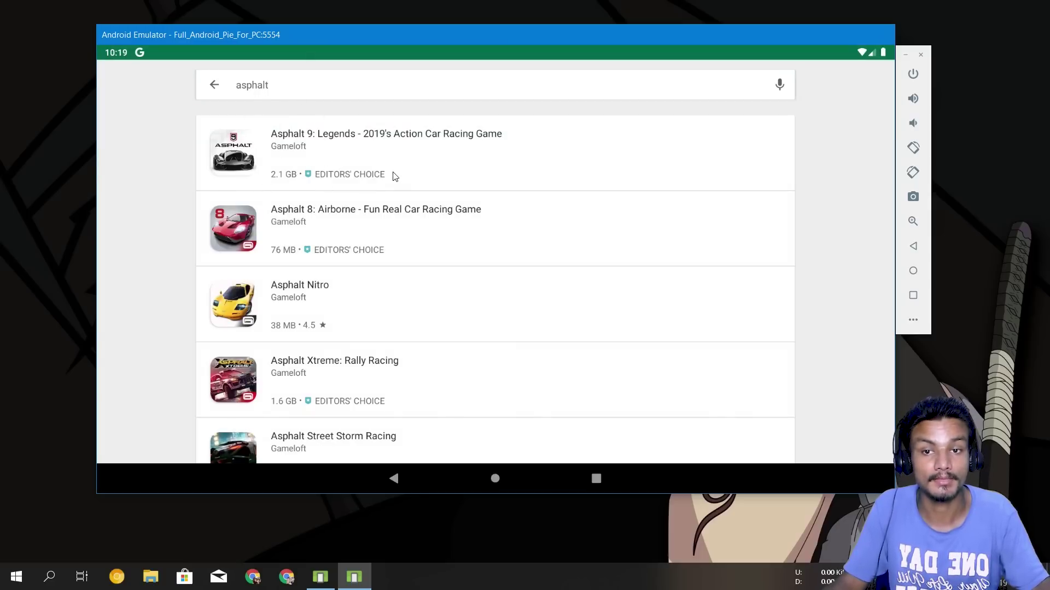
pyautogui.scroll(-5, 438, 266)
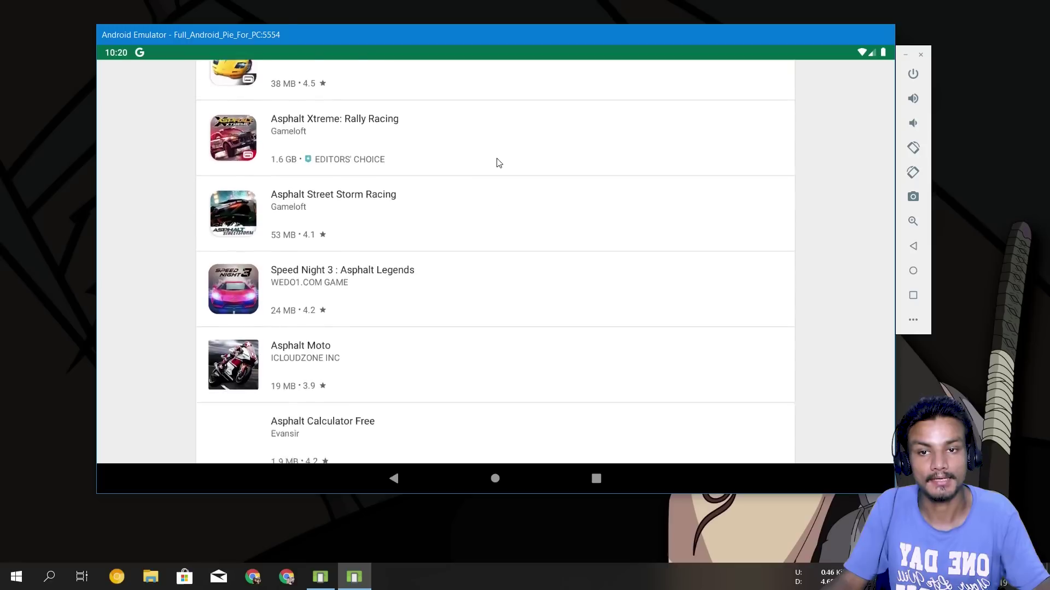
pyautogui.scroll(4, 492, 159)
pyautogui.click(349, 159)
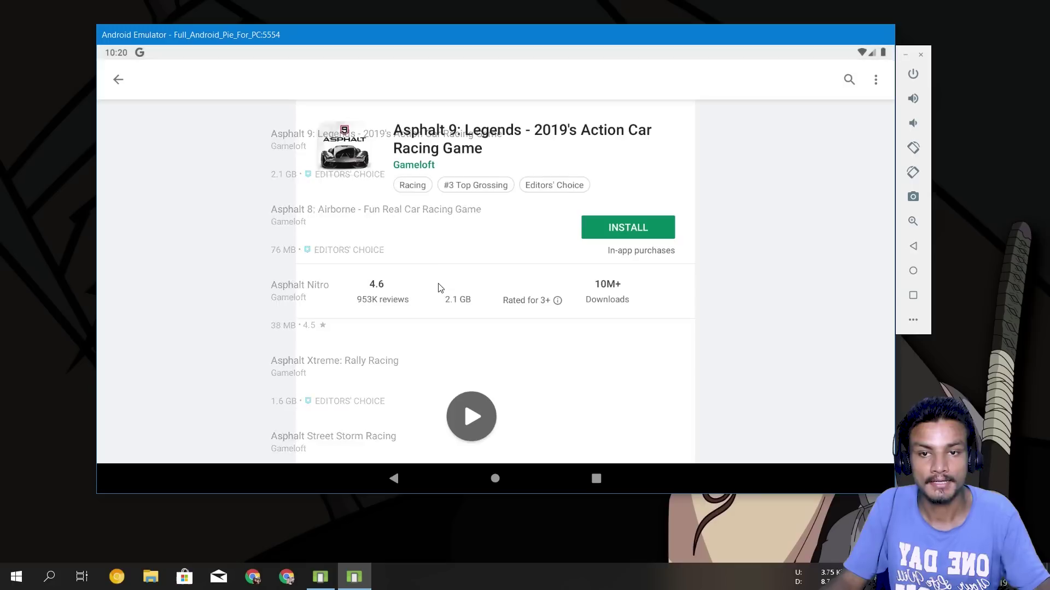
pyautogui.scroll(-3, 471, 327)
pyautogui.scroll(1, 634, 294)
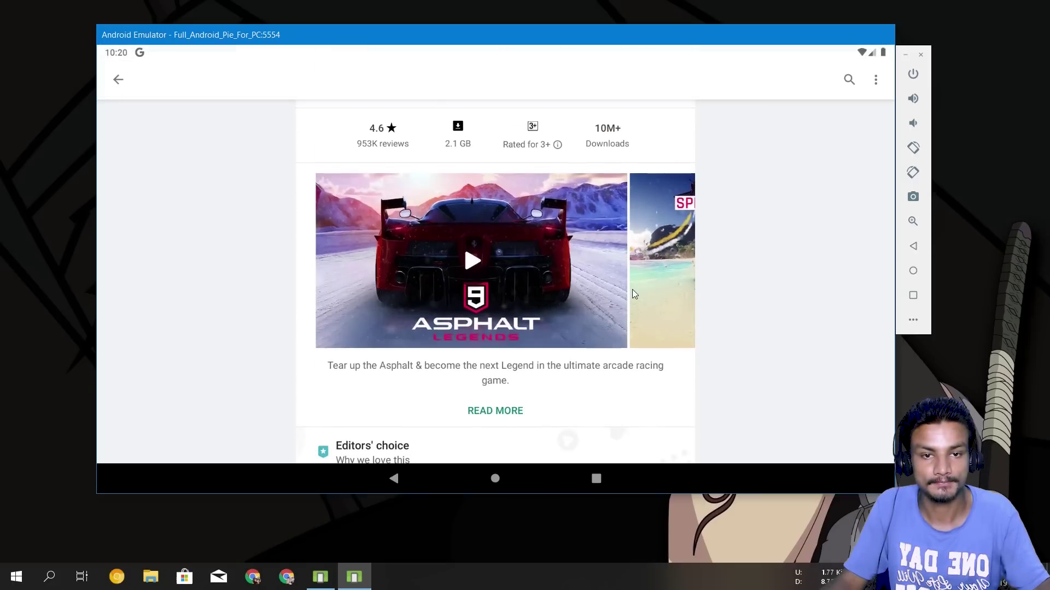
pyautogui.moveTo(634, 294); pyautogui.dragTo(372, 280)
pyautogui.moveTo(577, 301); pyautogui.dragTo(466, 291)
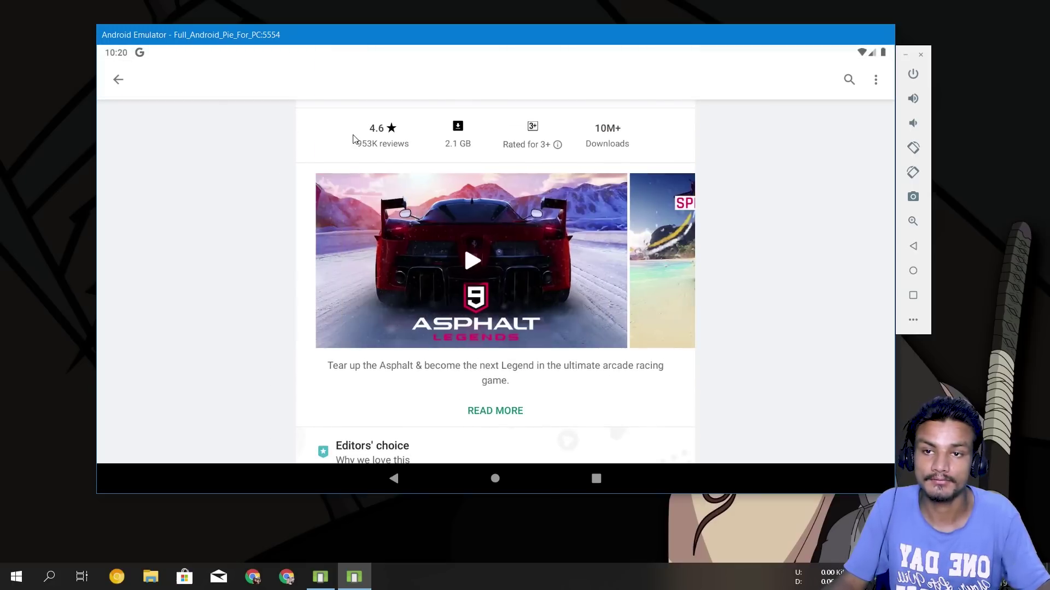
pyautogui.click(119, 80)
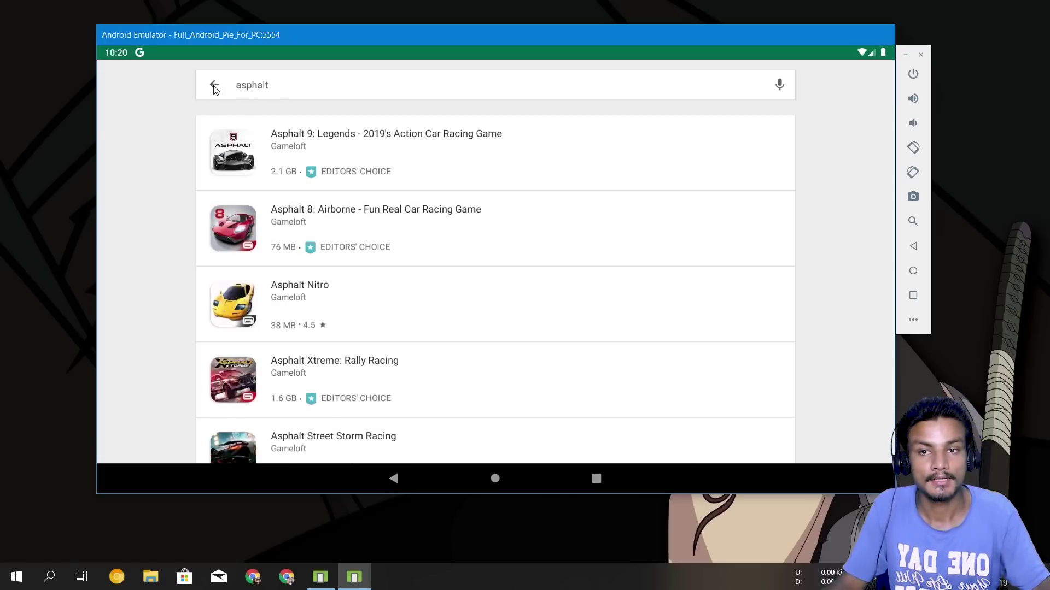
# Step: Leave the Play Store, rotate the emulated device, and shrink and reposition the emulator window
pyautogui.click(215, 87)
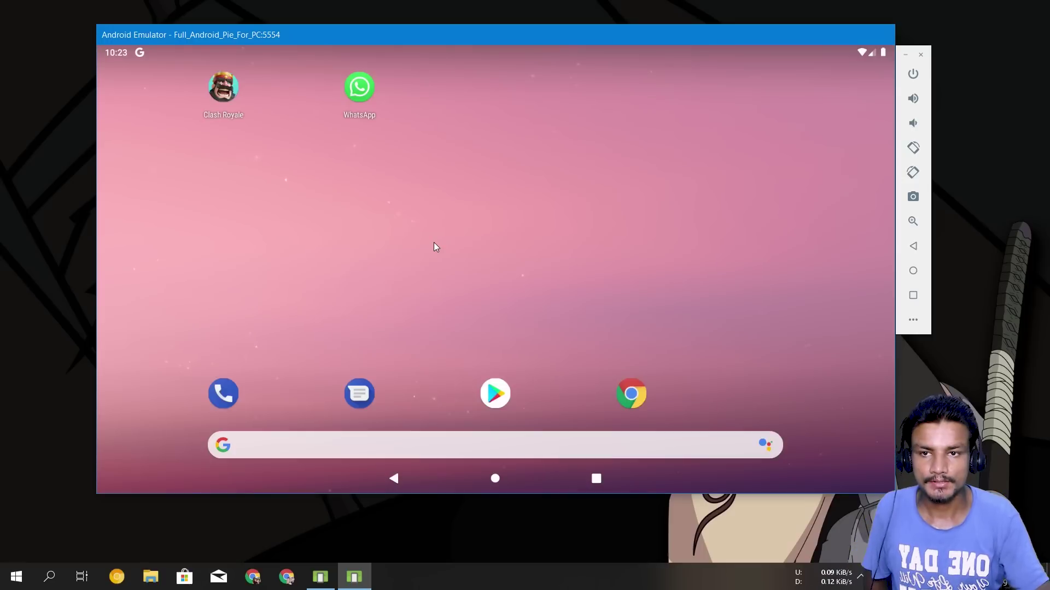
pyautogui.moveTo(434, 216); pyautogui.dragTo(331, 217)
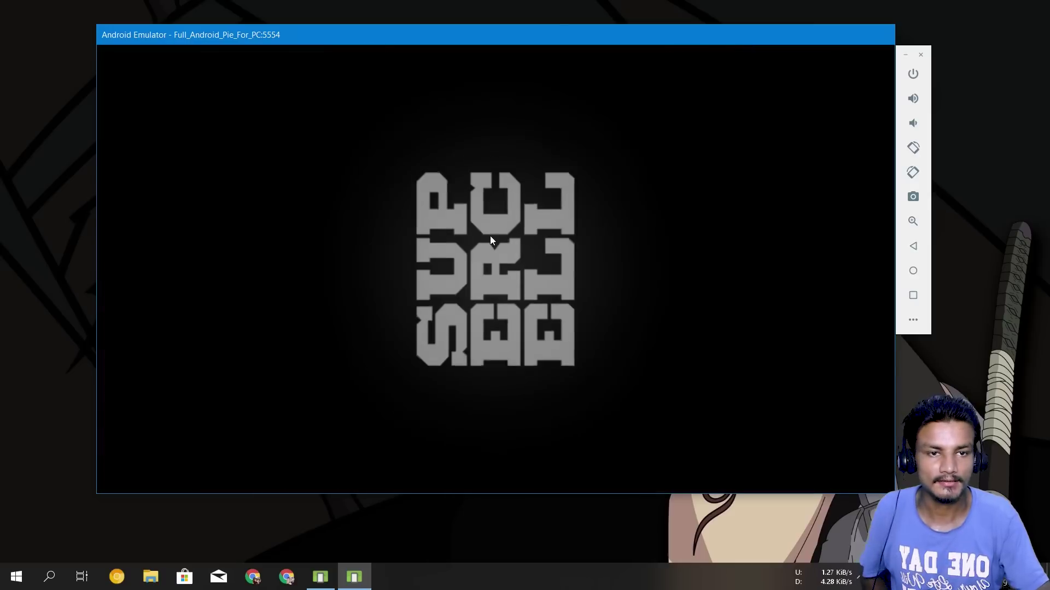
pyautogui.click(912, 149)
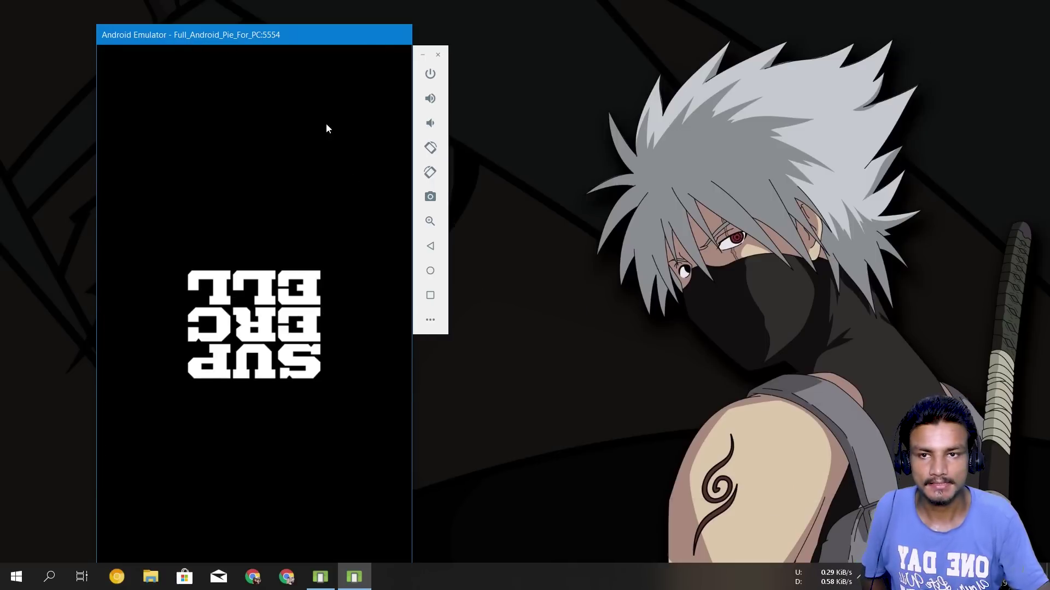
pyautogui.moveTo(274, 34); pyautogui.dragTo(434, 10)
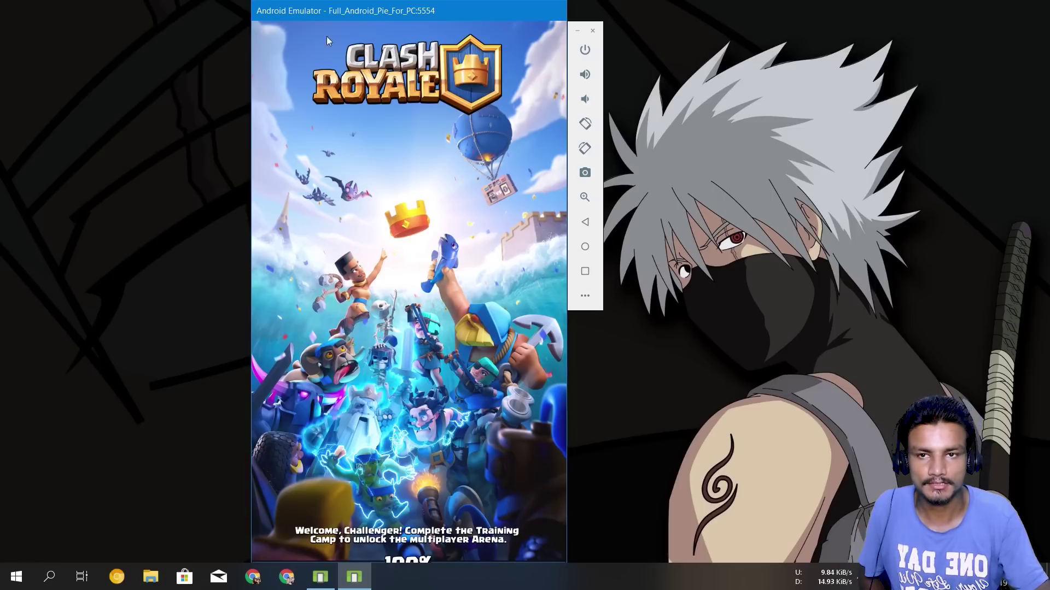
pyautogui.moveTo(253, 4); pyautogui.dragTo(345, 94)
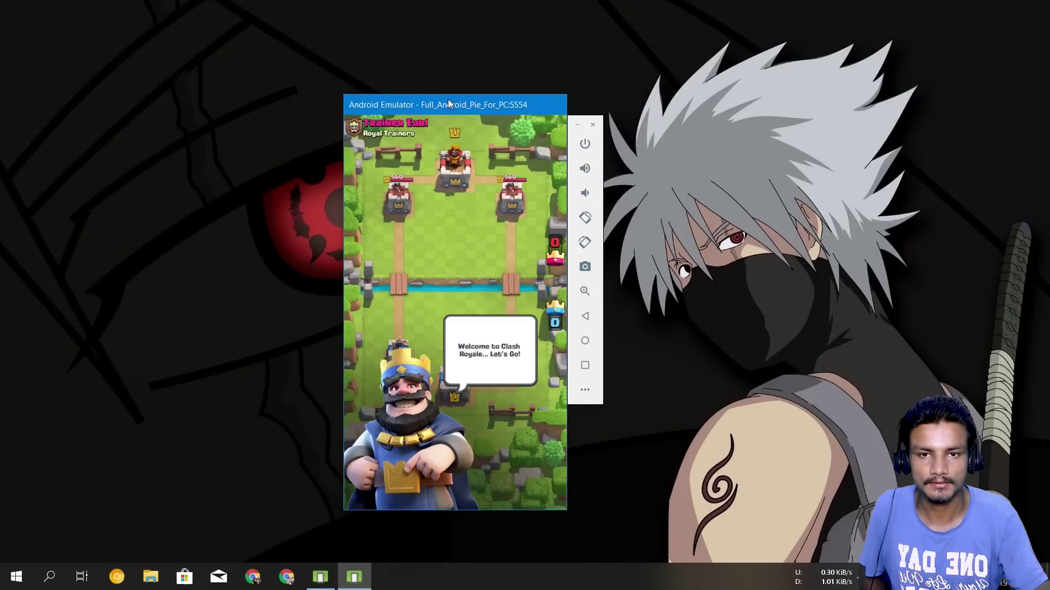
pyautogui.moveTo(448, 100); pyautogui.dragTo(435, 54)
# Step: Start the Clash Royale tutorial battle and deploy the Knight, Giant and Archers cards
pyautogui.click(475, 328)
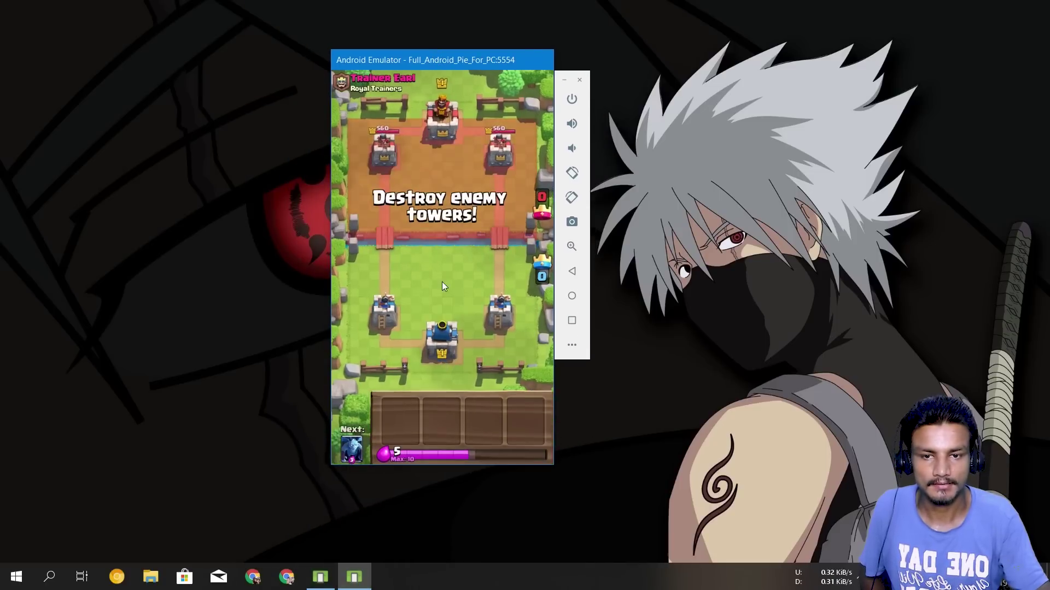
pyautogui.moveTo(408, 415); pyautogui.dragTo(374, 257)
pyautogui.moveTo(484, 426); pyautogui.dragTo(427, 267)
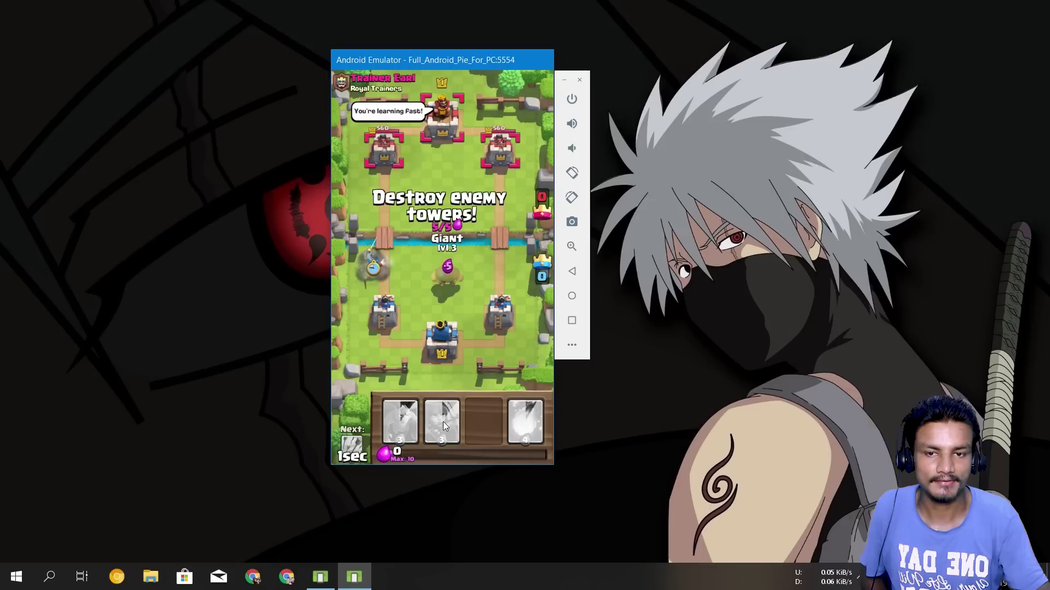
pyautogui.moveTo(442, 422); pyautogui.dragTo(399, 301)
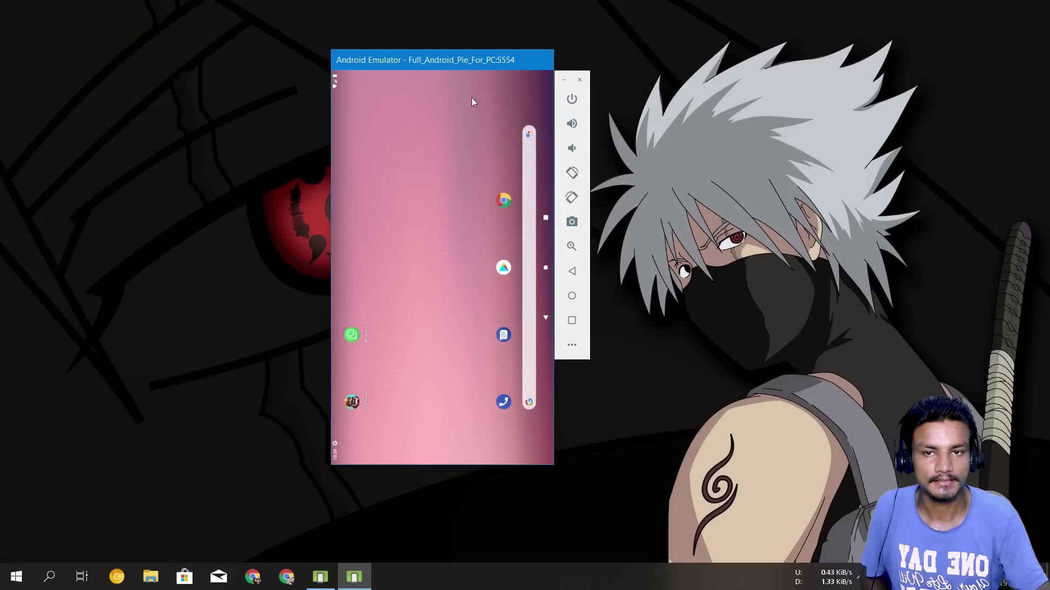
# Step: Rotate the screen until upright in landscape and enlarge the emulator window
pyautogui.click(570, 172)
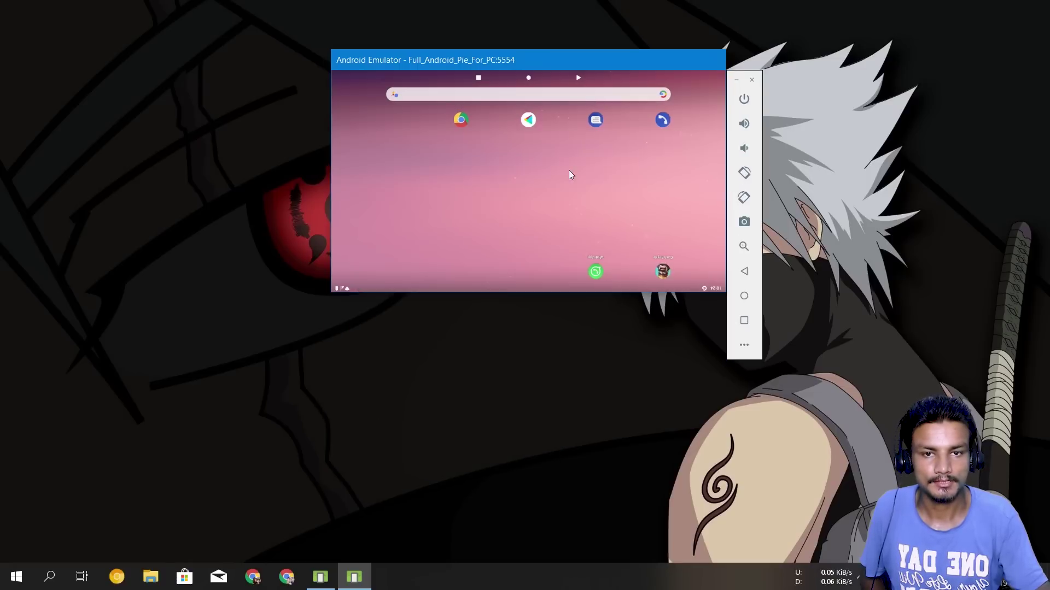
pyautogui.click(748, 170)
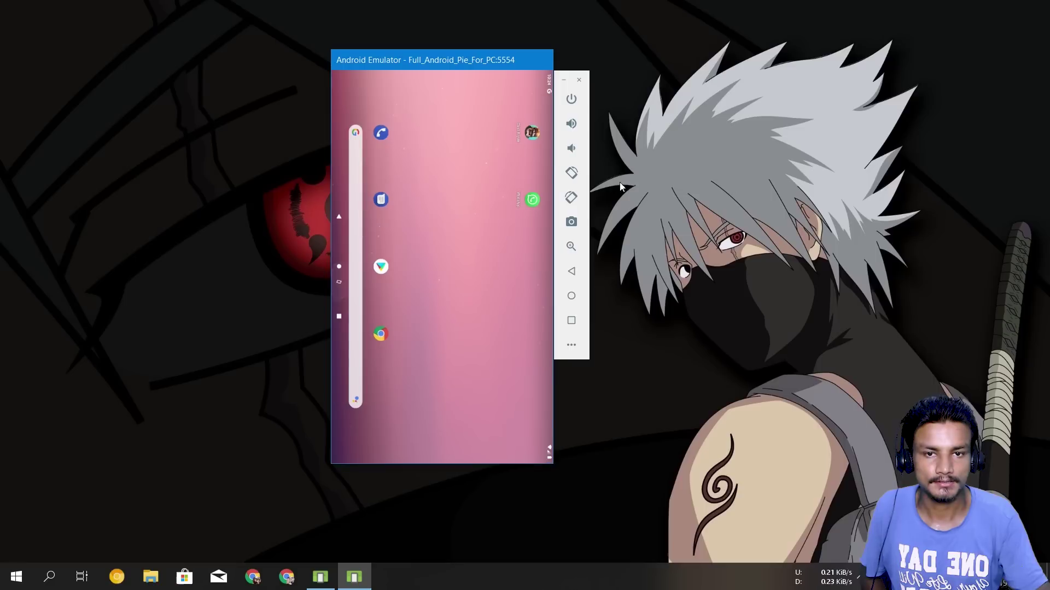
pyautogui.click(570, 174)
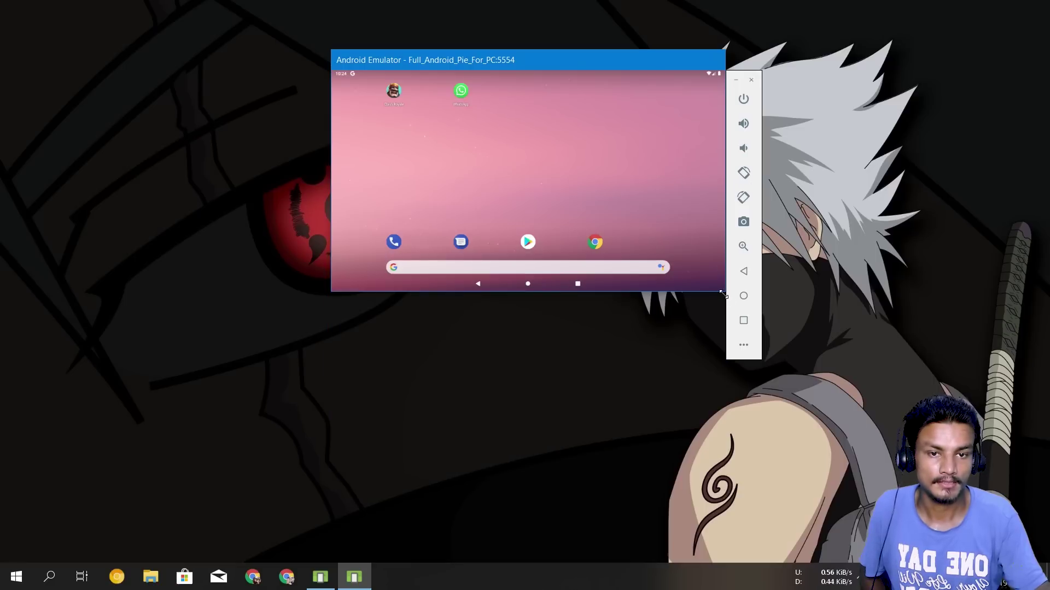
pyautogui.moveTo(720, 292); pyautogui.dragTo(901, 512)
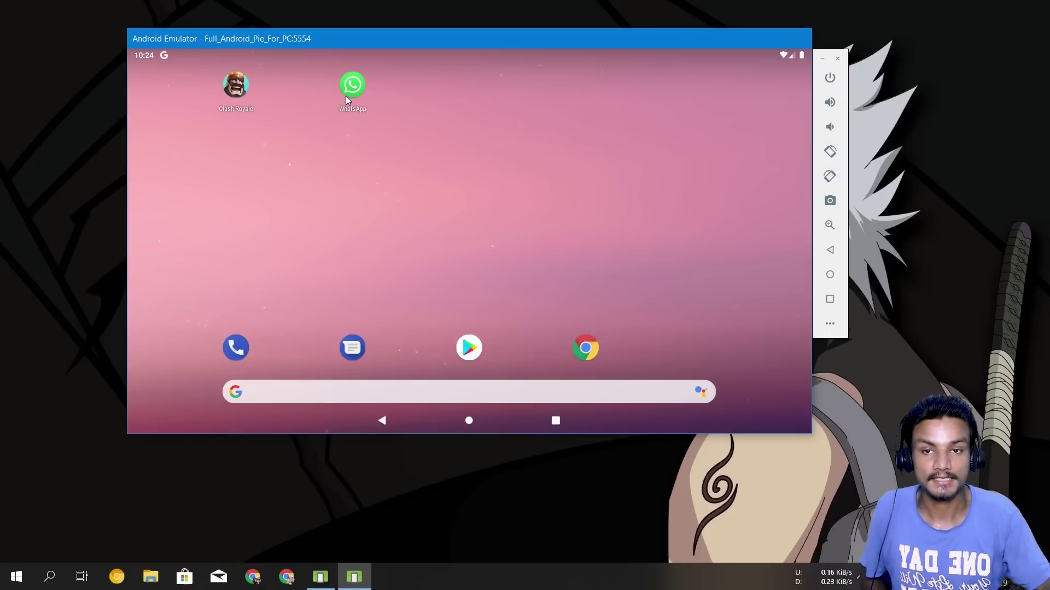
# Step: Launch WhatsApp, dismiss the custom ROM alert and agree to the terms
pyautogui.click(349, 88)
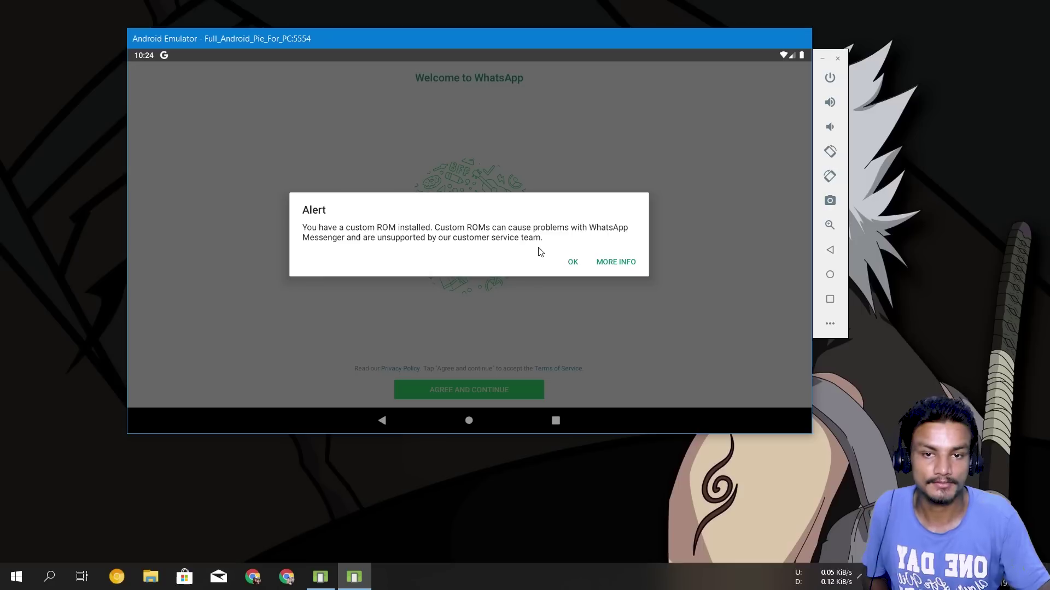
pyautogui.click(573, 263)
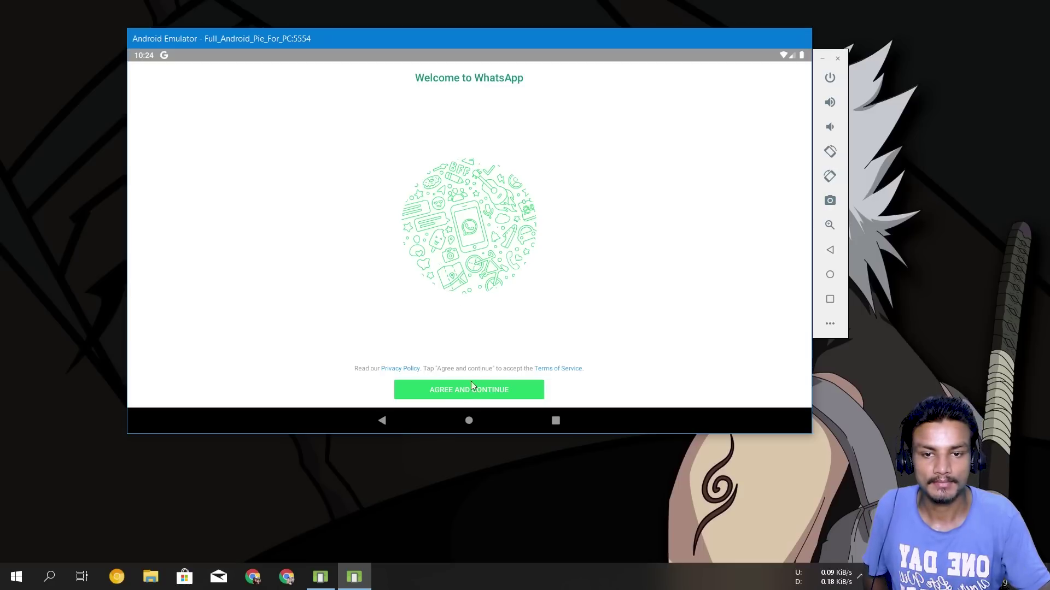
pyautogui.click(458, 382)
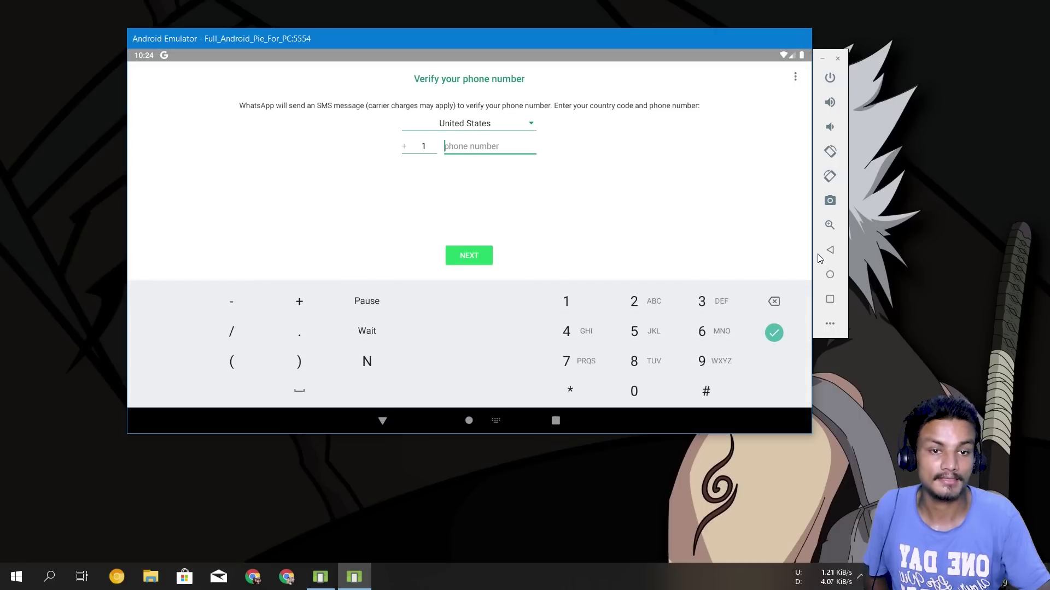
# Step: Swipe away the WhatsApp, game and other cards from the recent apps
pyautogui.click(831, 298)
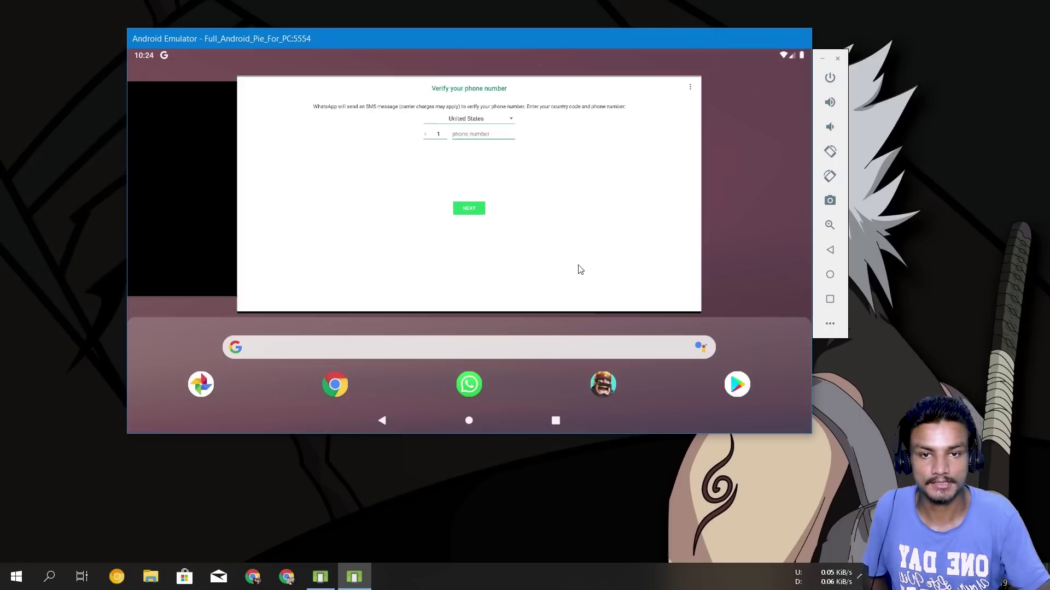
pyautogui.moveTo(475, 241); pyautogui.dragTo(441, 164)
pyautogui.moveTo(441, 213); pyautogui.dragTo(411, 136)
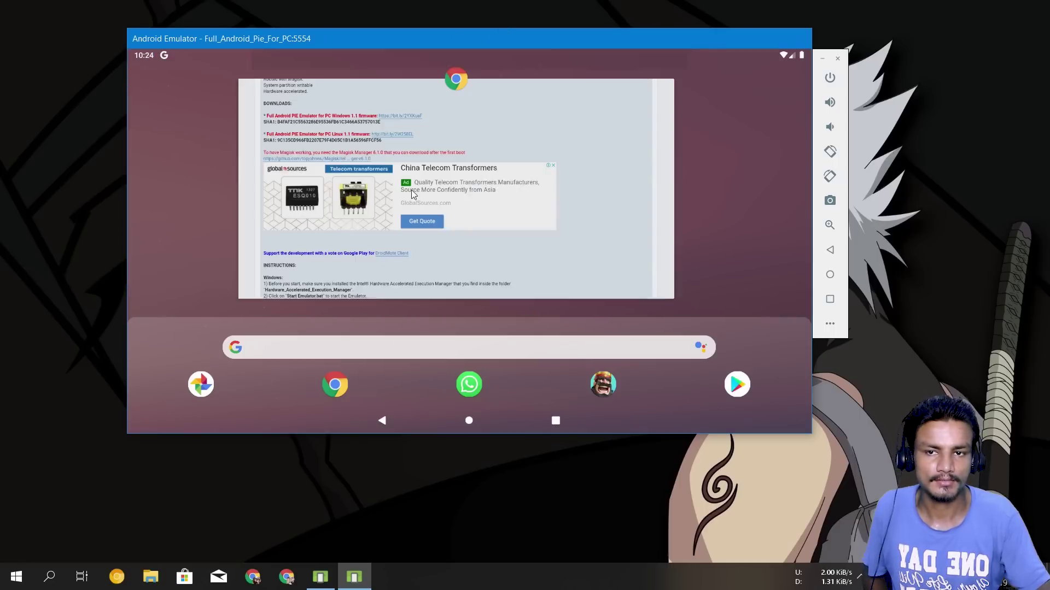
pyautogui.moveTo(411, 189); pyautogui.dragTo(429, 114)
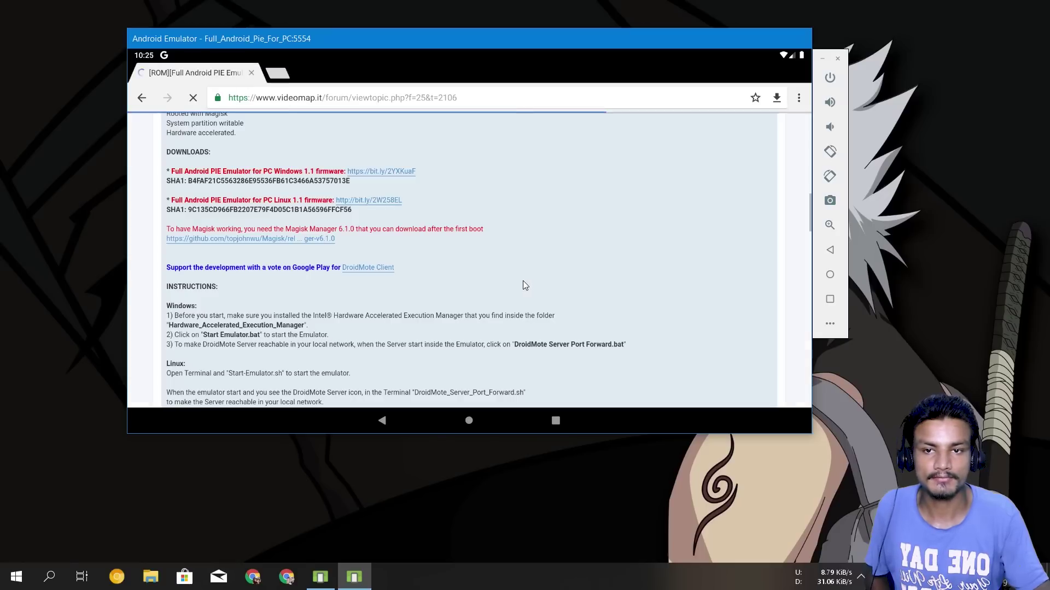
# Step: Scroll the forum post in Chrome, then enlarge the emulator window and move it up and left
pyautogui.scroll(-2, 523, 283)
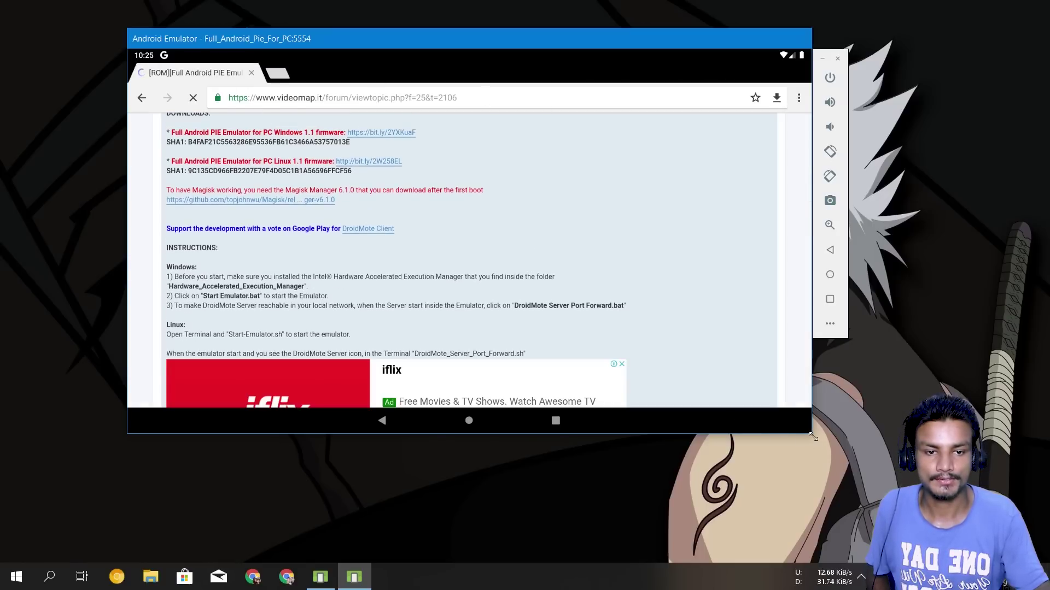
pyautogui.moveTo(813, 436); pyautogui.dragTo(973, 524)
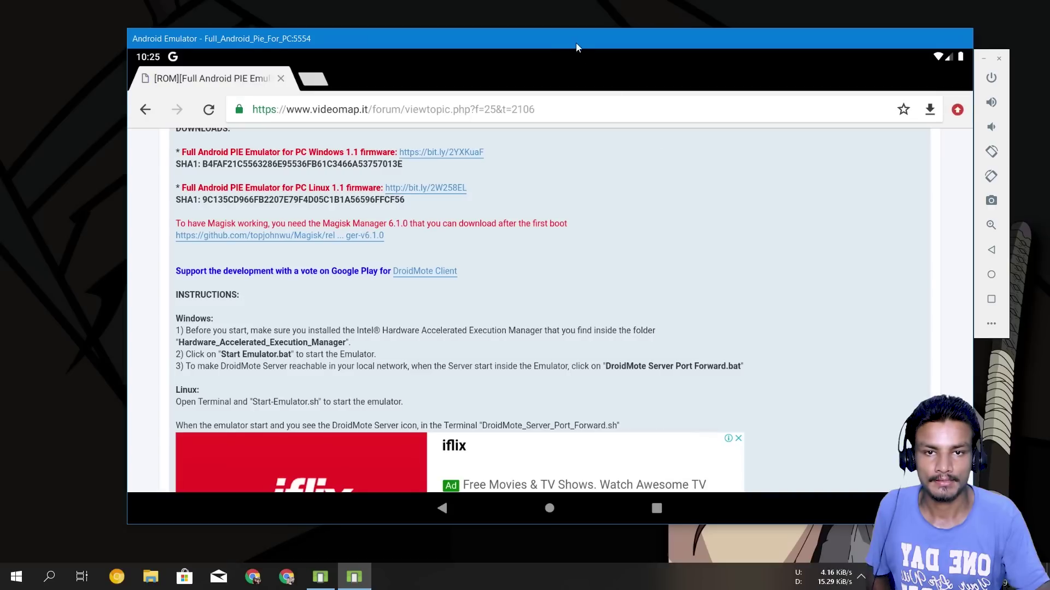
pyautogui.moveTo(576, 43); pyautogui.dragTo(561, 30)
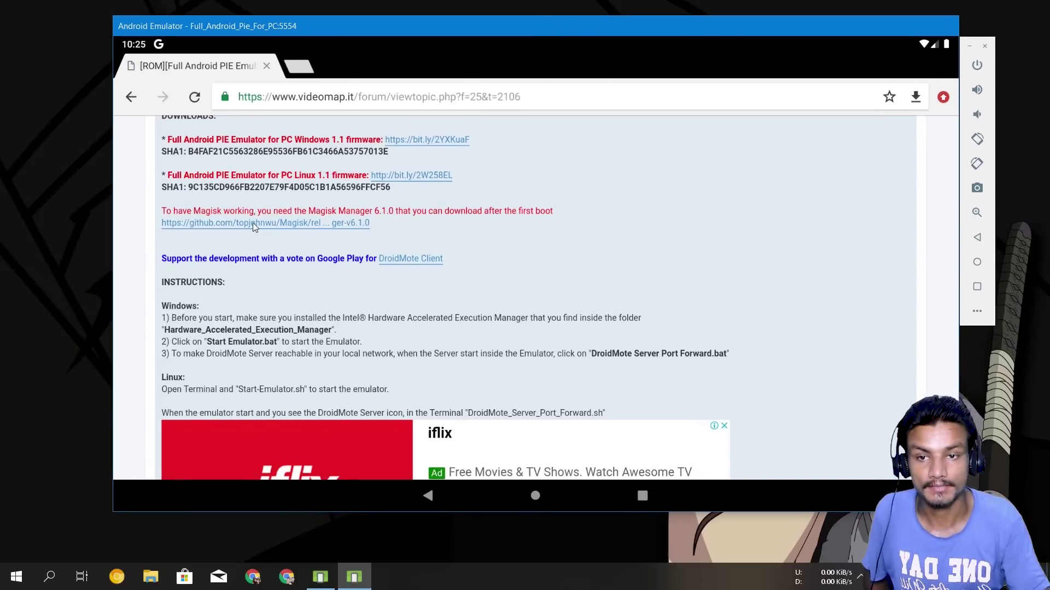
pyautogui.click(211, 223)
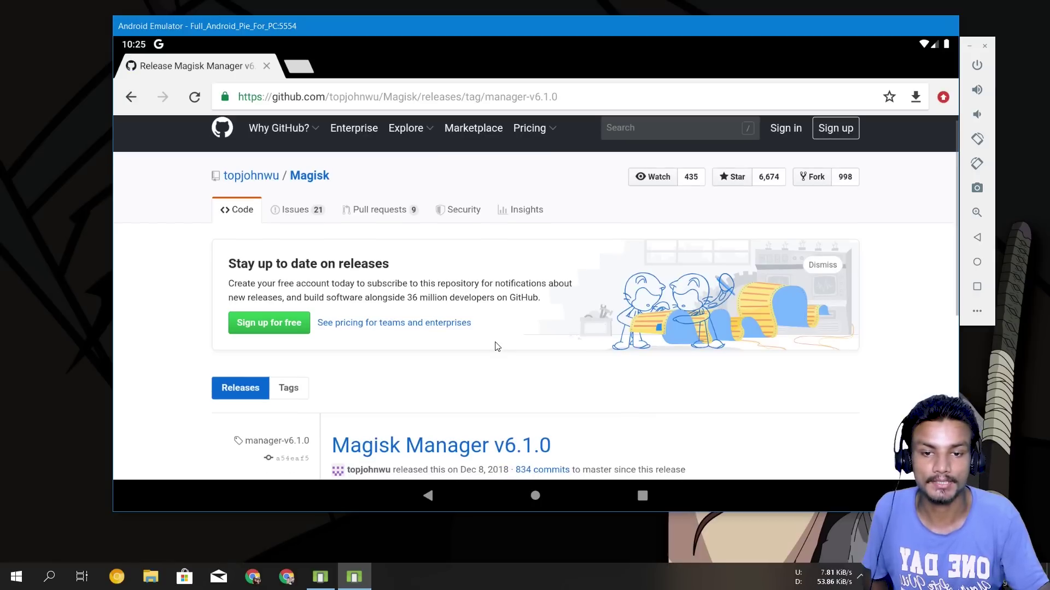
pyautogui.click(130, 98)
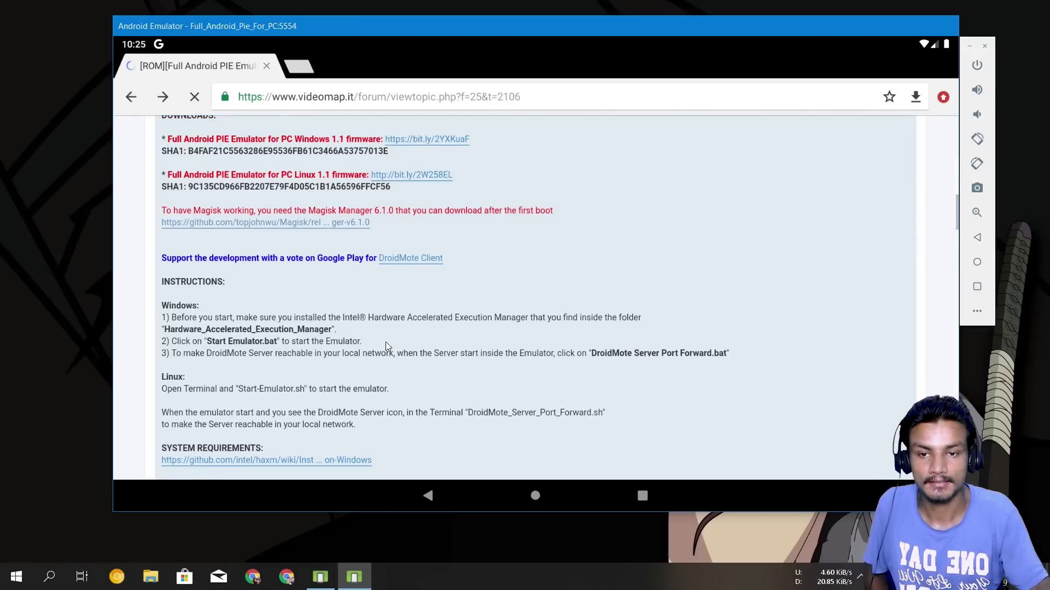
pyautogui.scroll(-1, 385, 342)
pyautogui.moveTo(360, 333); pyautogui.dragTo(416, 190)
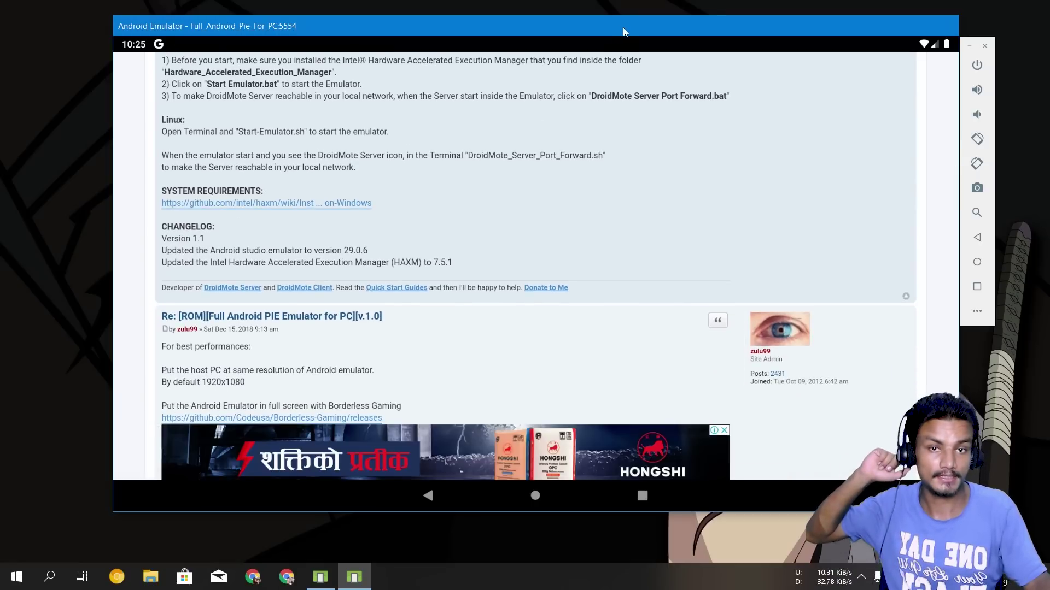
pyautogui.moveTo(618, 28); pyautogui.dragTo(571, 2)
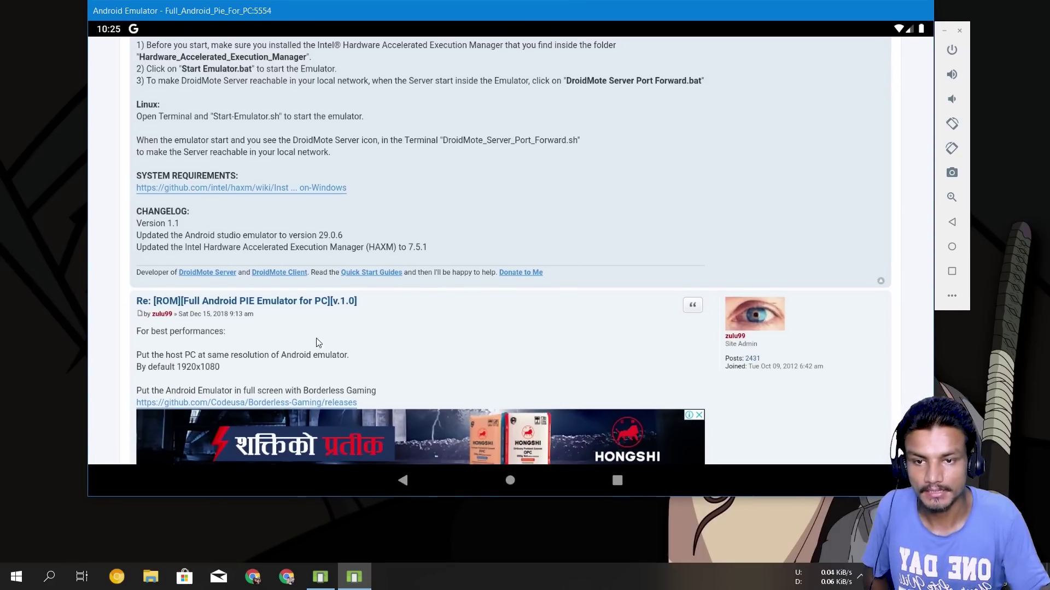
pyautogui.scroll(-5, 317, 342)
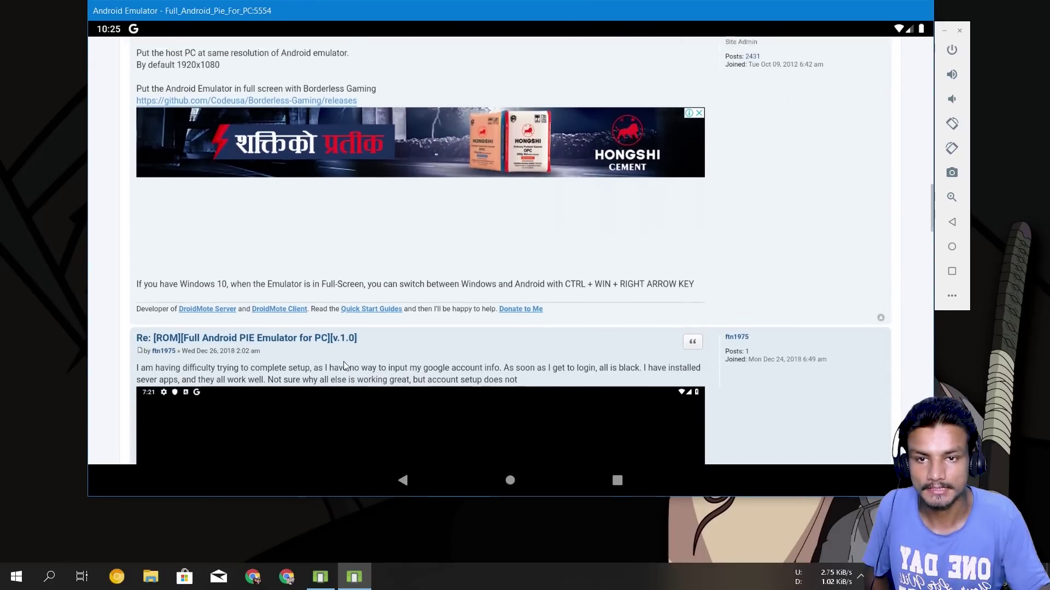
pyautogui.scroll(3, 344, 367)
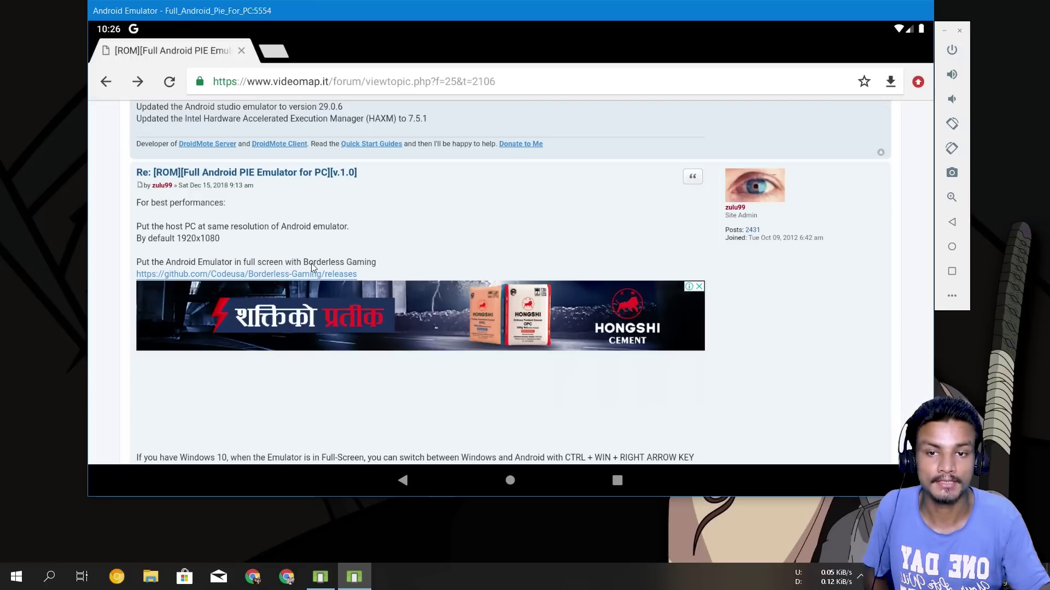
# Step: Open the Borderless Gaming 9.5.5 GitHub release, view its download assets, then return home
pyautogui.click(263, 275)
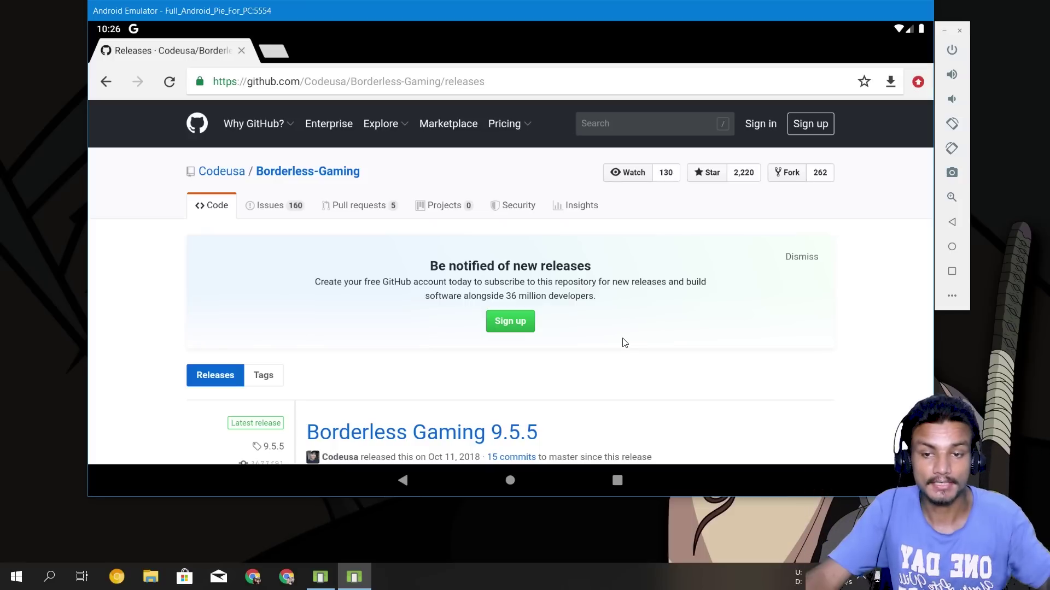
pyautogui.moveTo(596, 415); pyautogui.dragTo(621, 253)
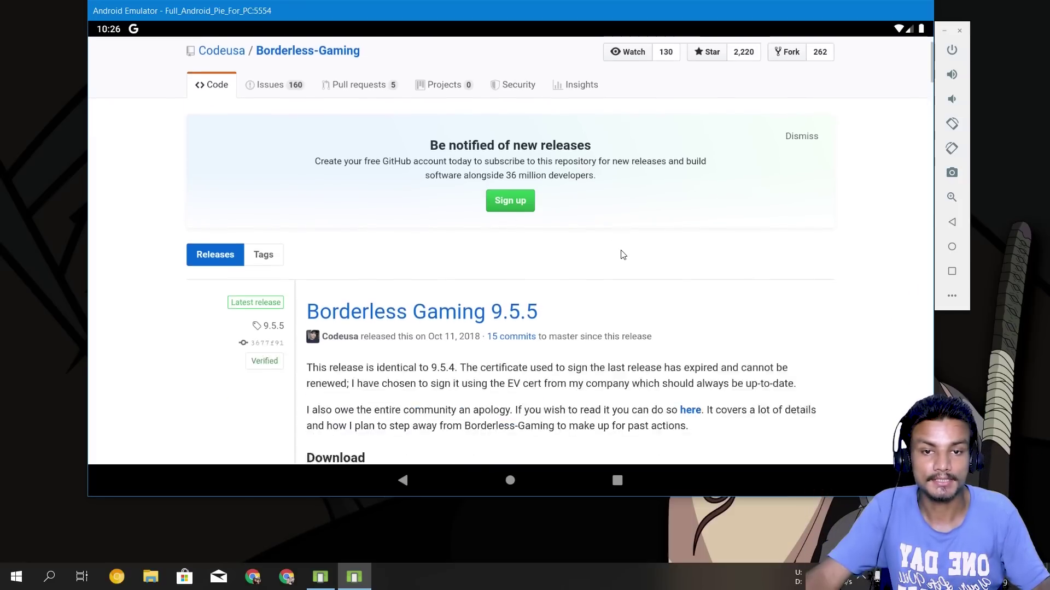
pyautogui.scroll(-1, 583, 317)
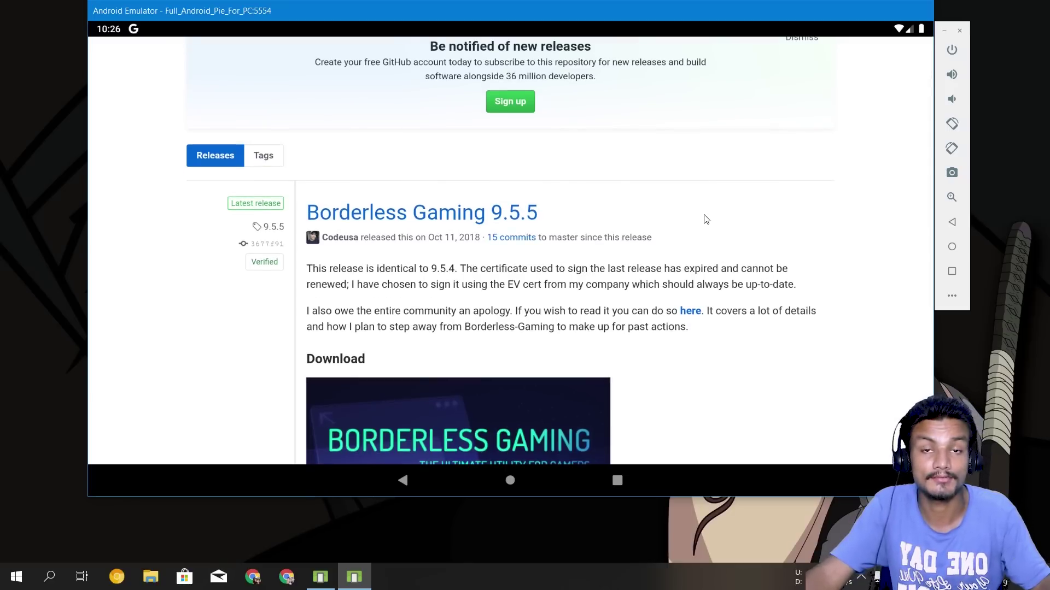
pyautogui.scroll(-5, 640, 224)
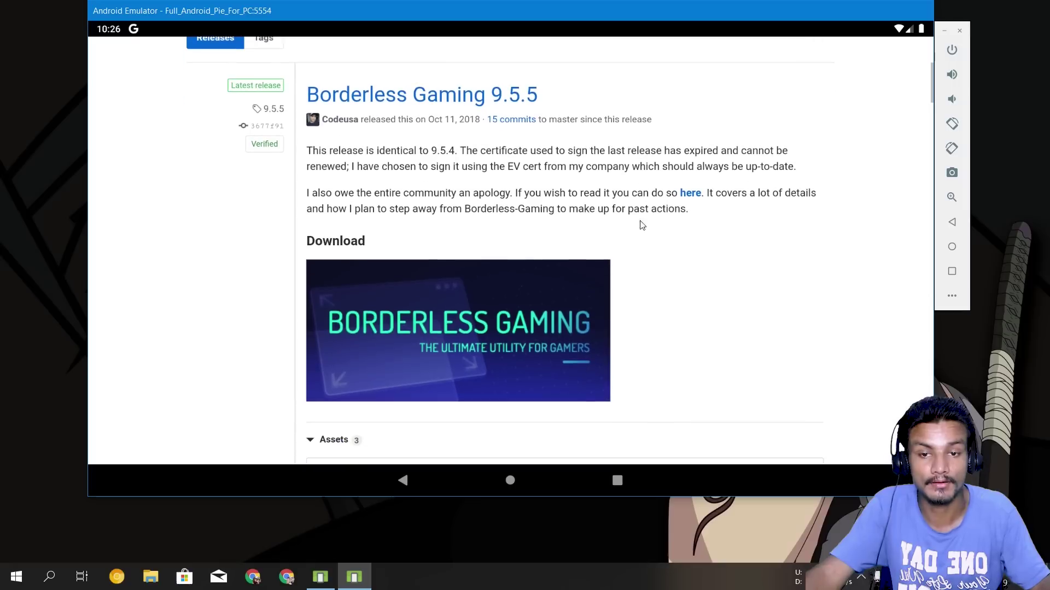
pyautogui.scroll(2, 667, 240)
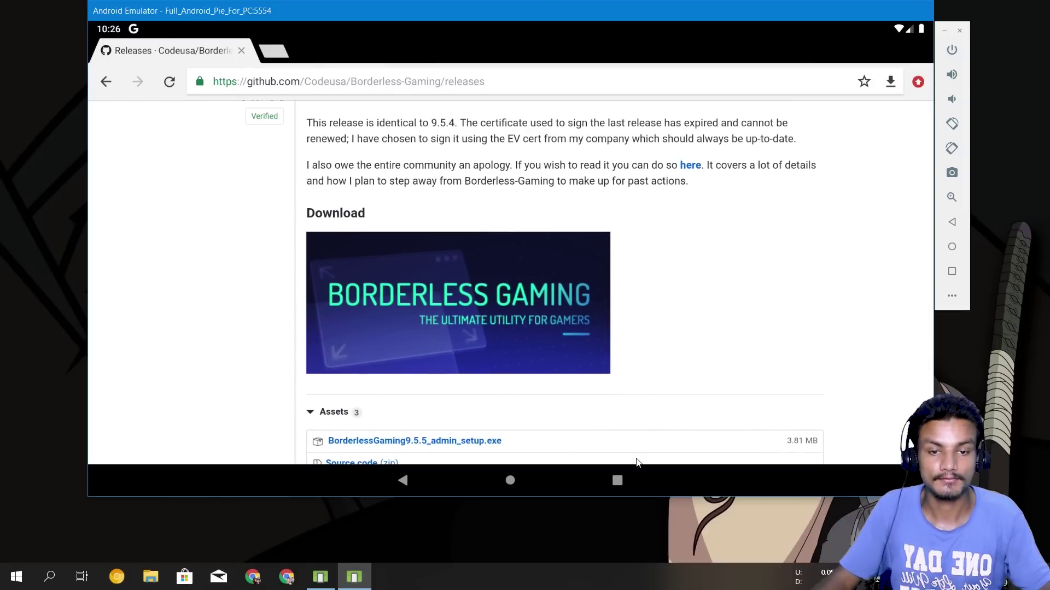
pyautogui.click(515, 481)
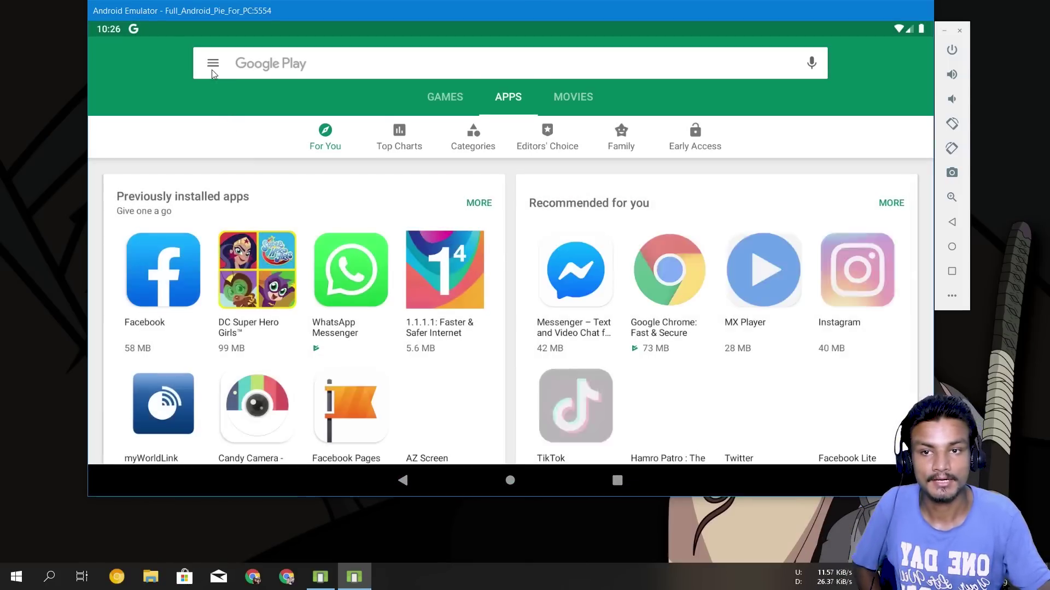
# Step: Scroll through the Play Store Apps page's recommended and suggested apps, like Steam and Discord
pyautogui.scroll(-1, 608, 192)
pyautogui.scroll(-5, 608, 191)
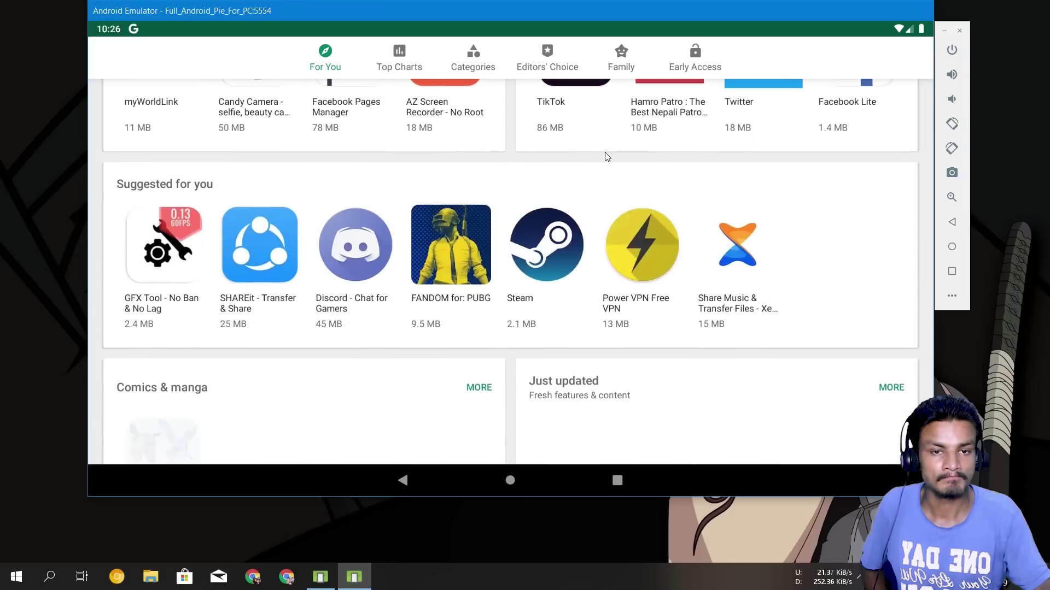
pyautogui.scroll(3, 605, 157)
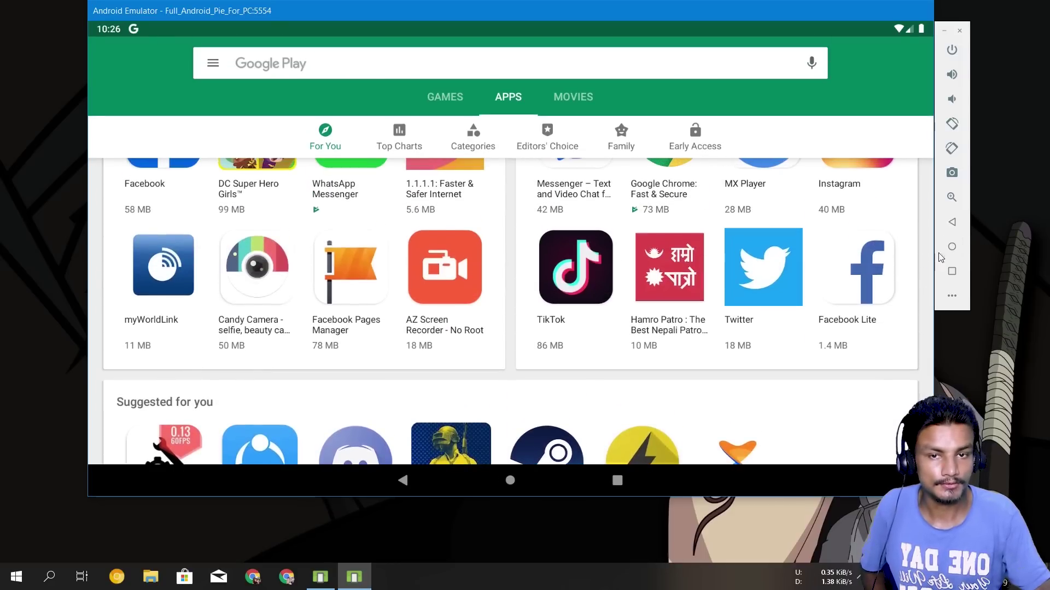